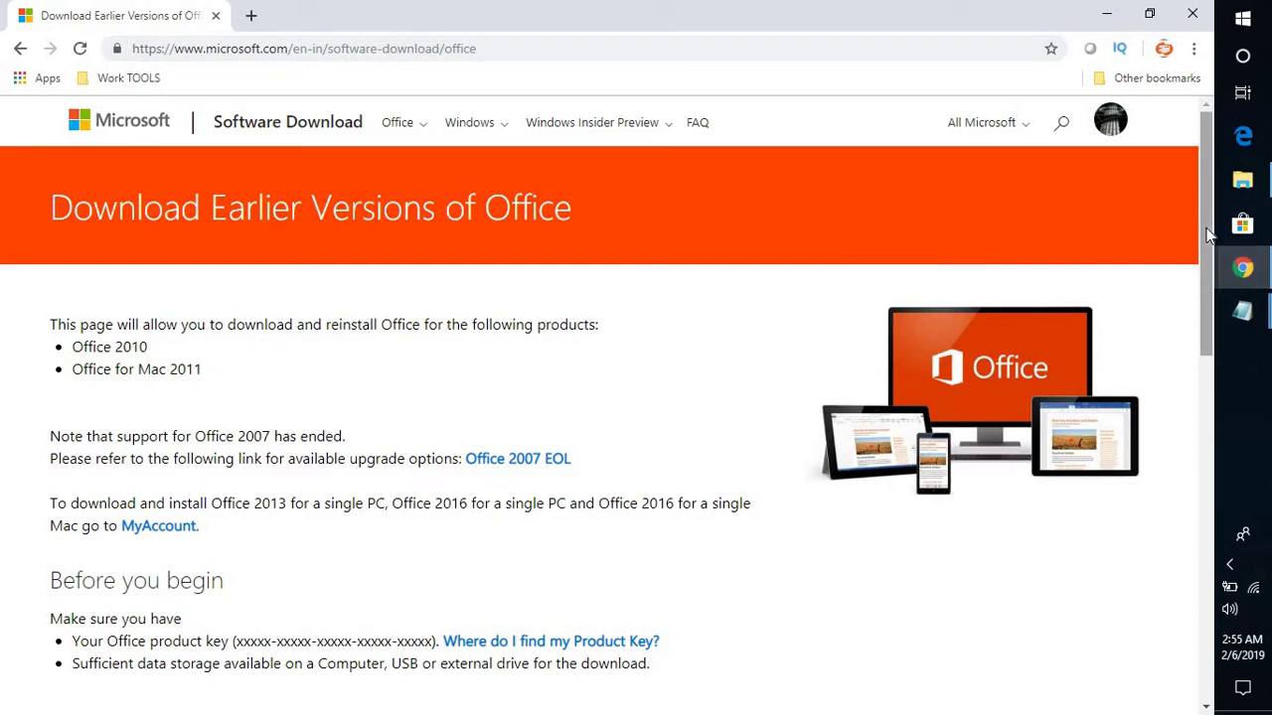
- Paste the 25-character Office product key into the key field and submit it for verification
mouse_move(1209, 234)
mouse_down()
mouse_move(1209, 274)
mouse_move(1200, 211)
mouse_move(1198, 437)
mouse_up()
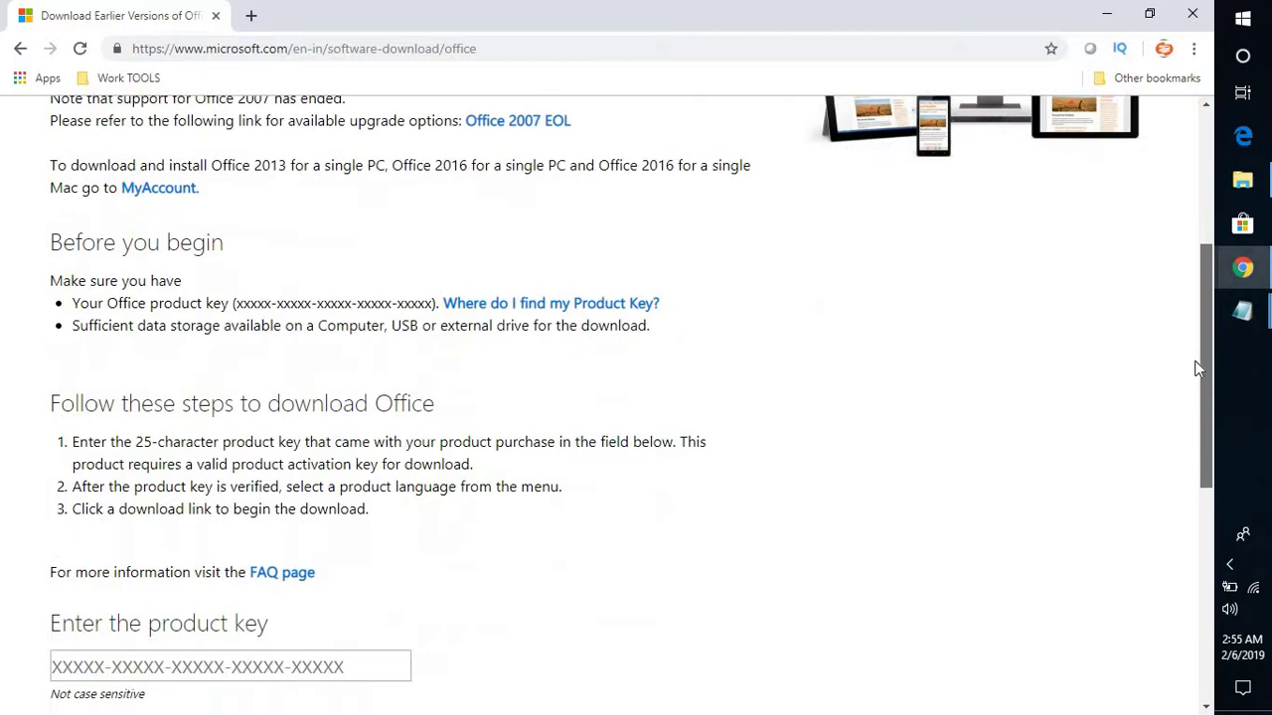
click(147, 676)
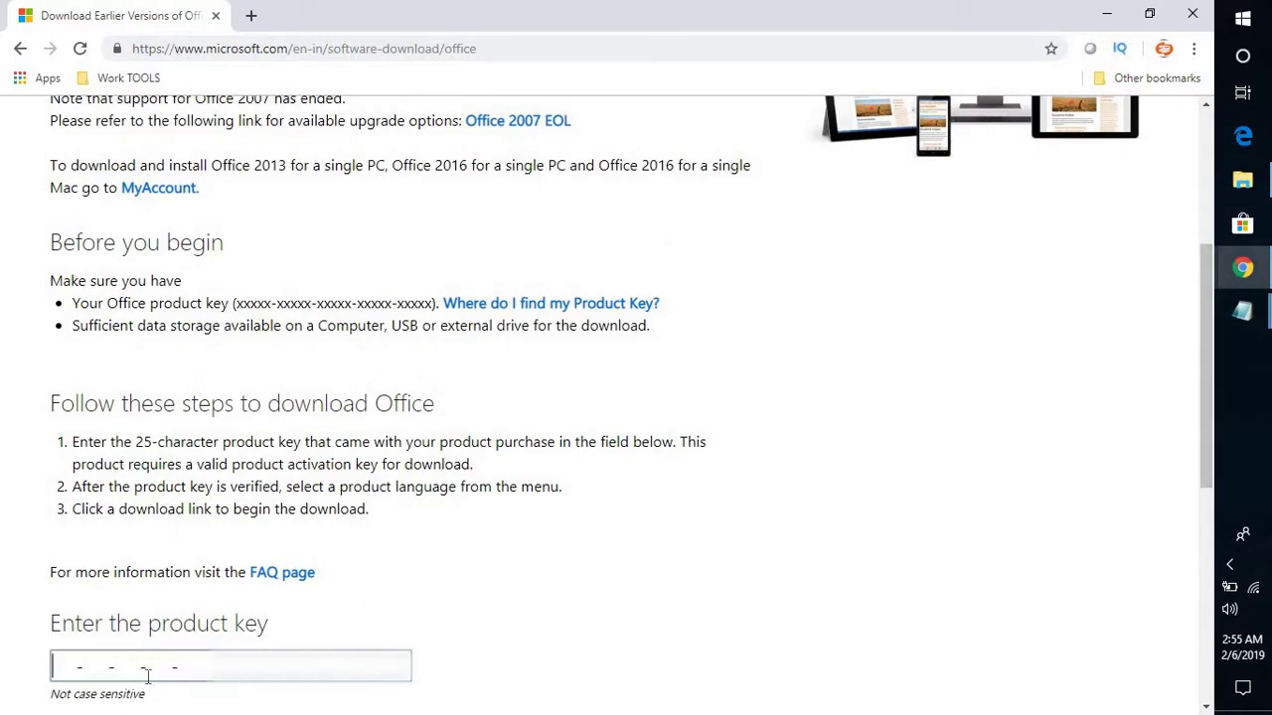
key(ctrl+v)
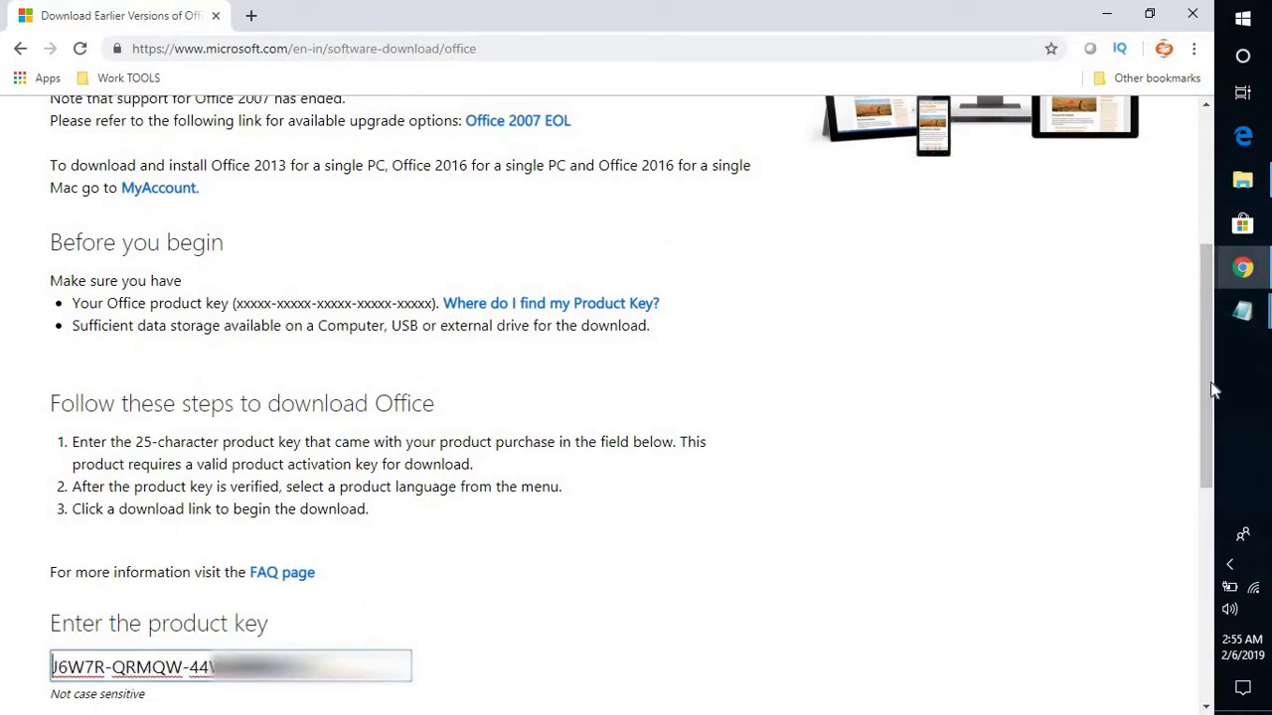
drag(1214, 391, 1214, 408)
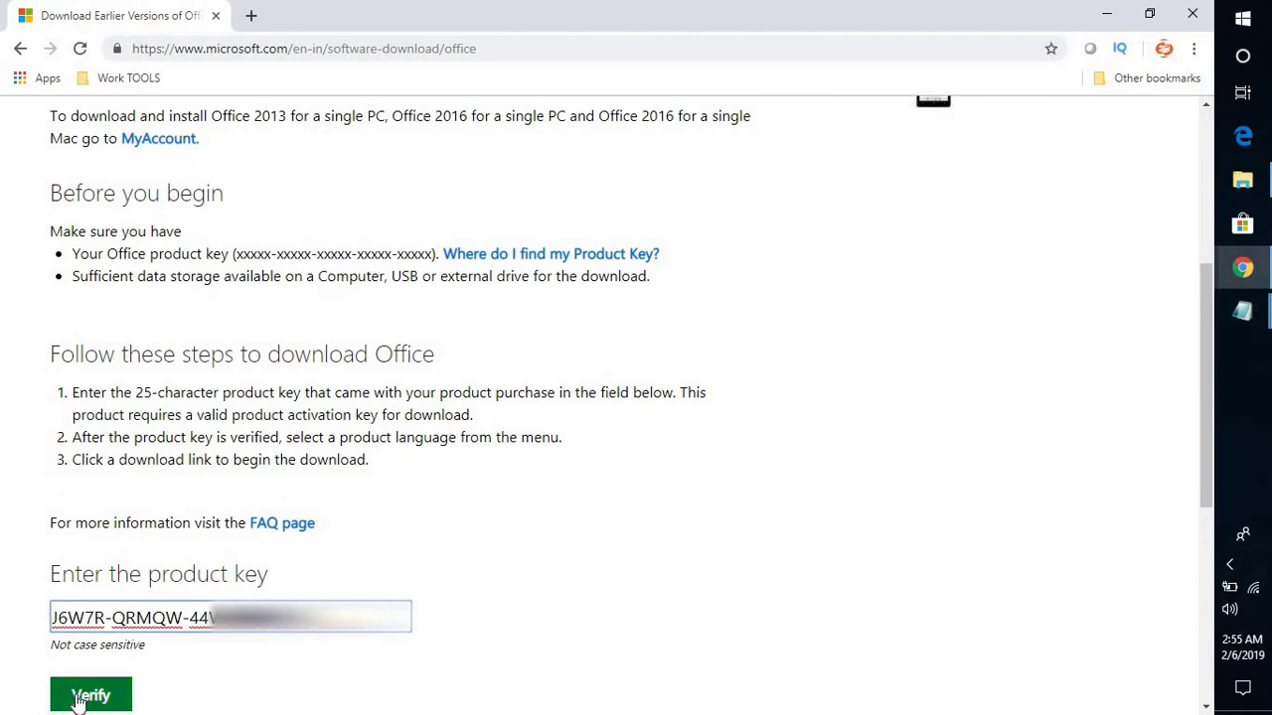
click(78, 701)
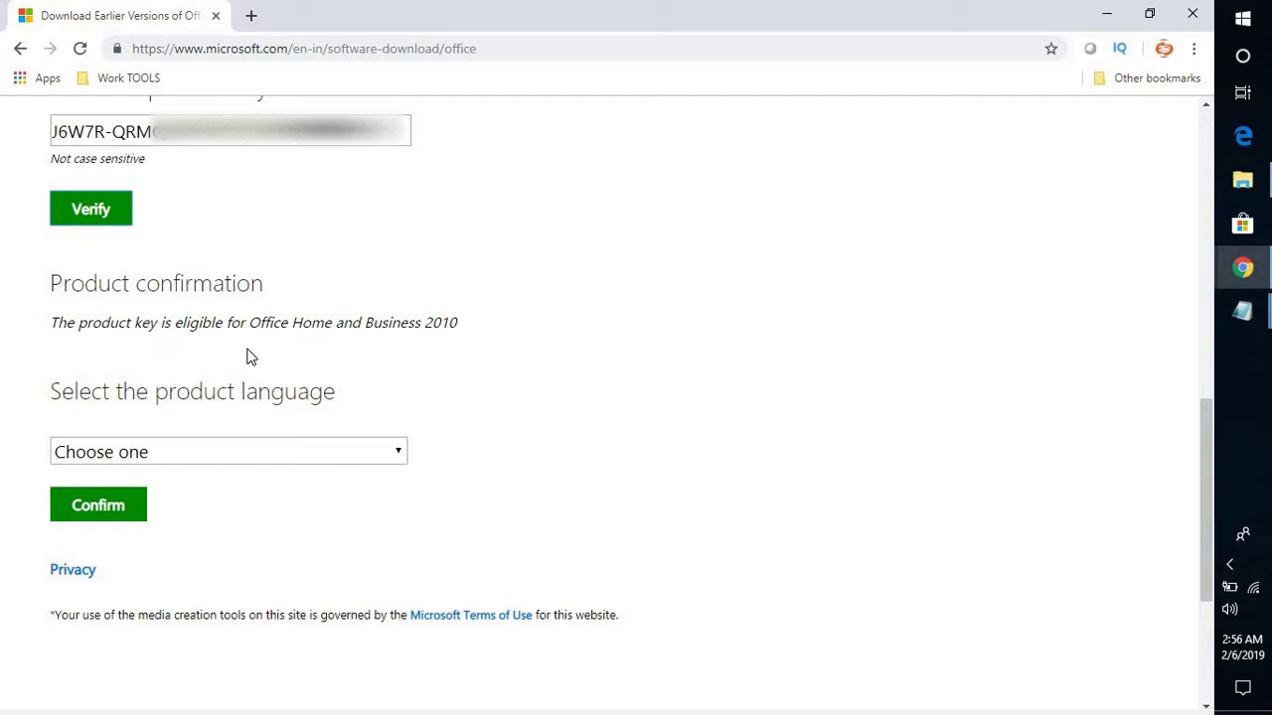
- Choose English as the Office Home and Business 2010 product language and confirm it
click(169, 461)
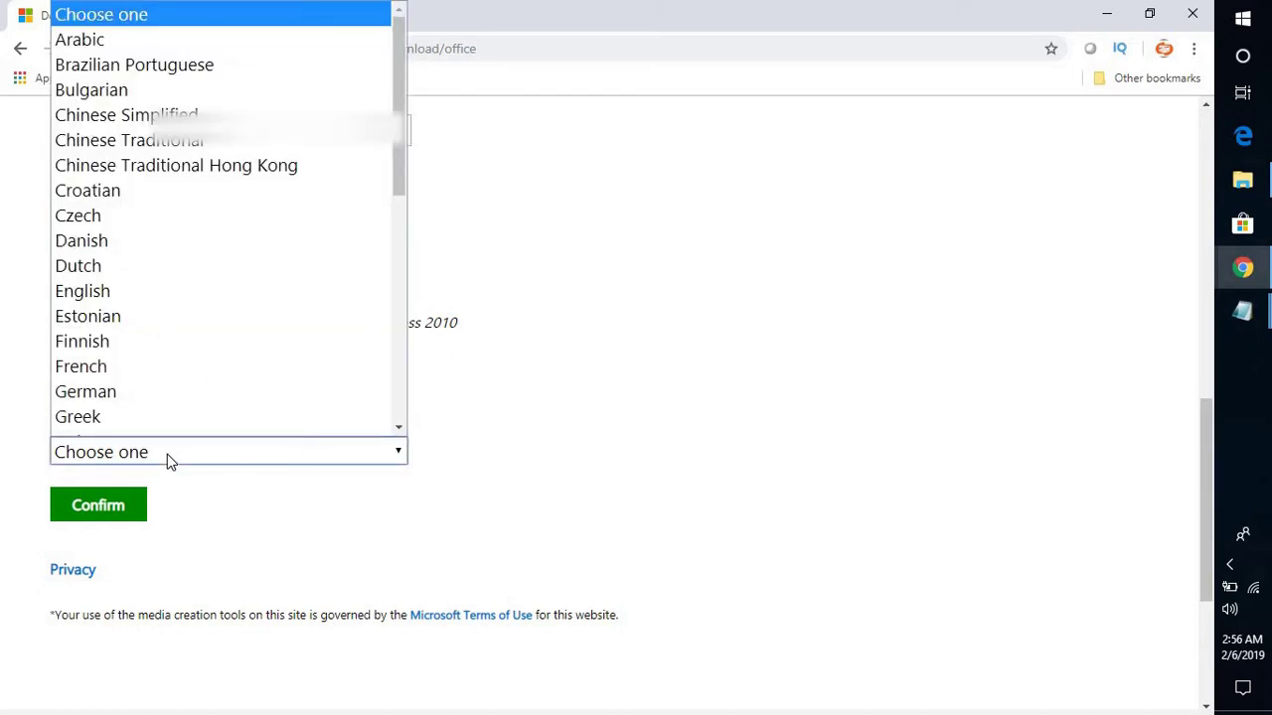
scroll(145, 366, down, 1)
key(e)
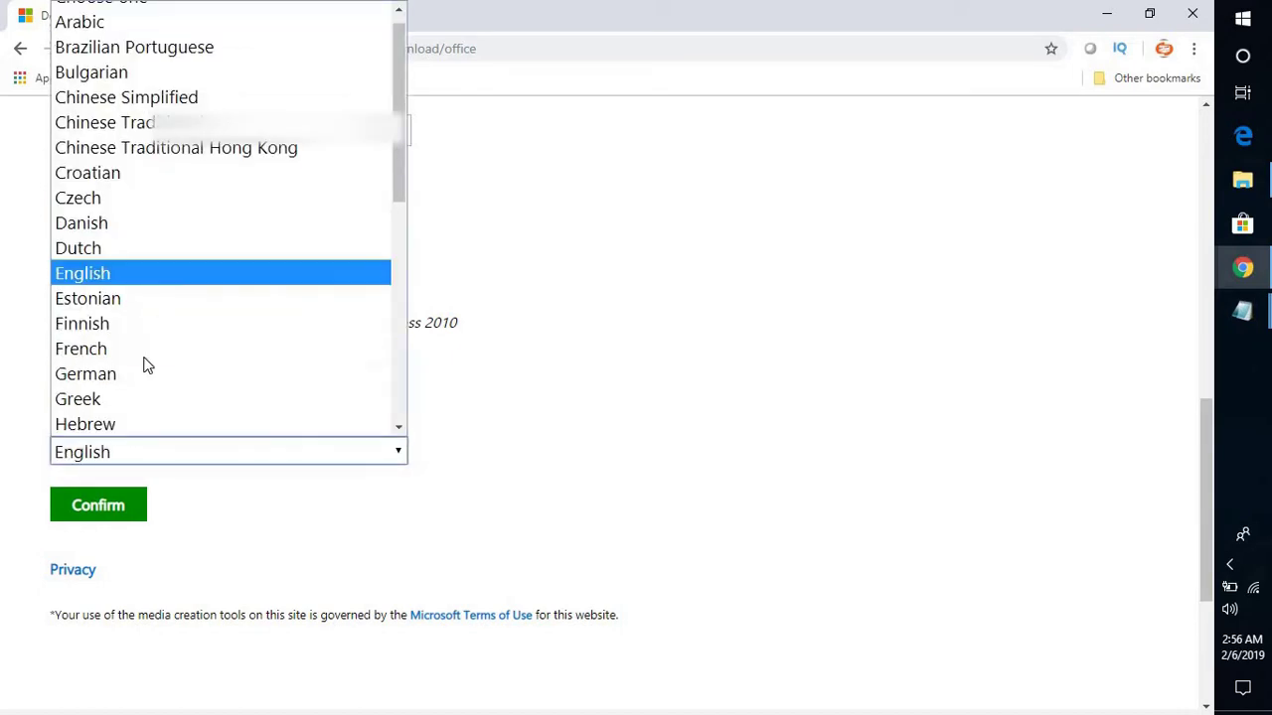
click(102, 272)
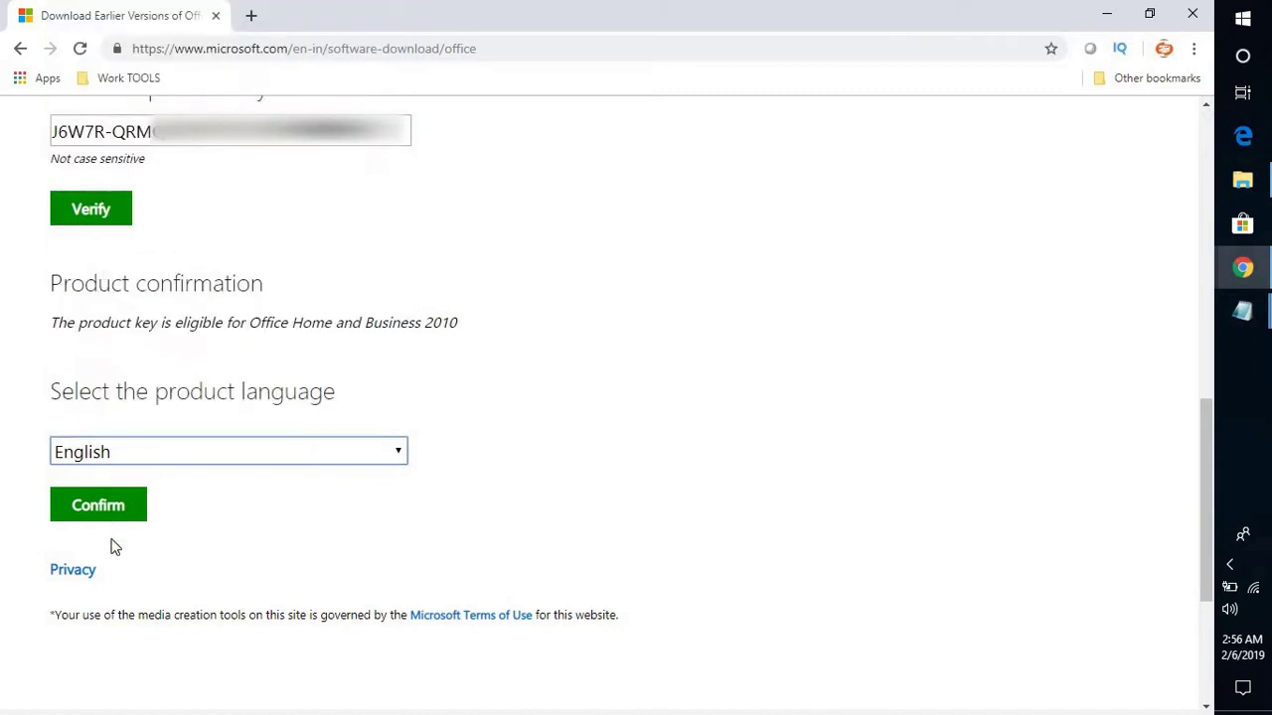
click(107, 515)
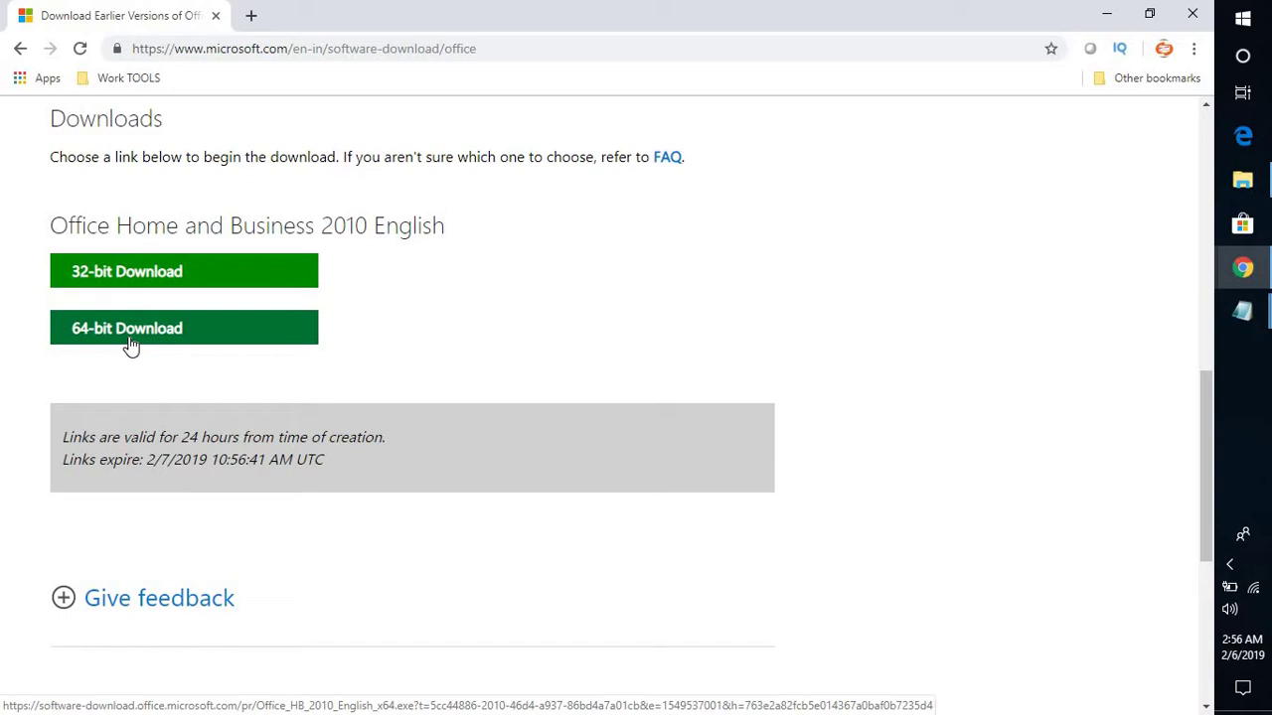
- Download the 64-bit Office Home and Business 2010 English installer
click(165, 284)
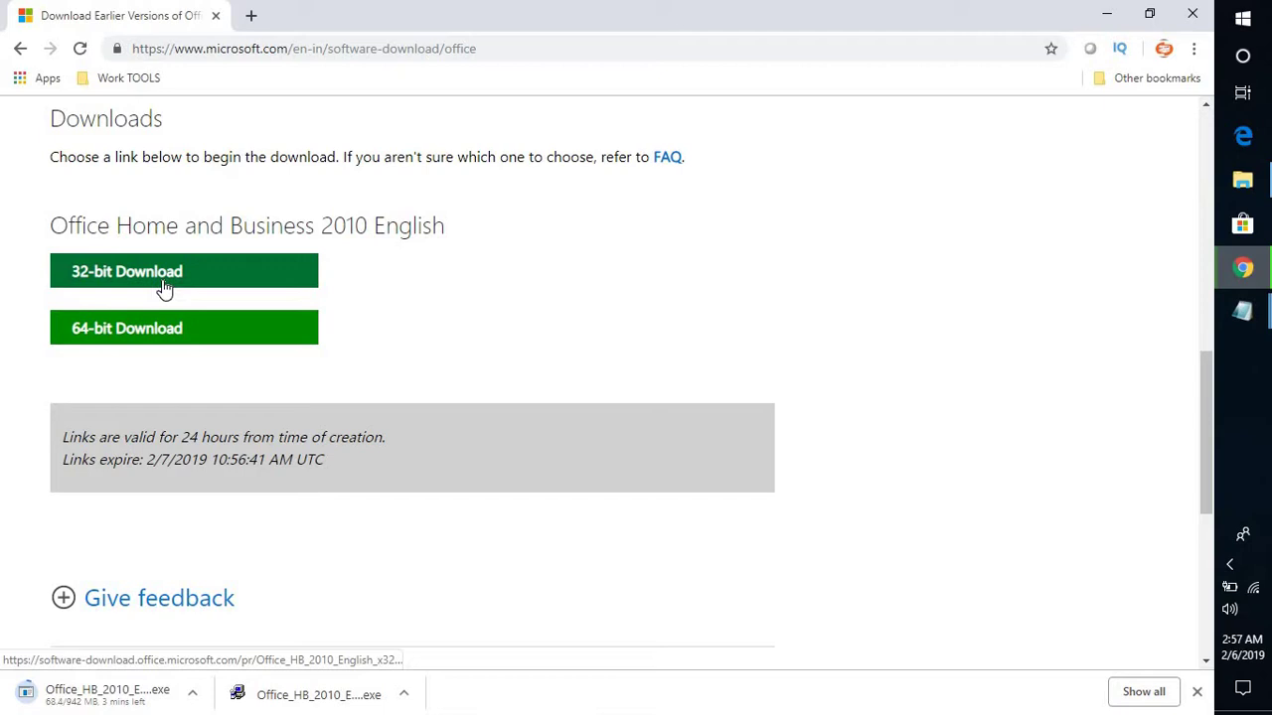
- Launch the downloaded Office installer and let it Run despite the SmartScreen warning
click(350, 700)
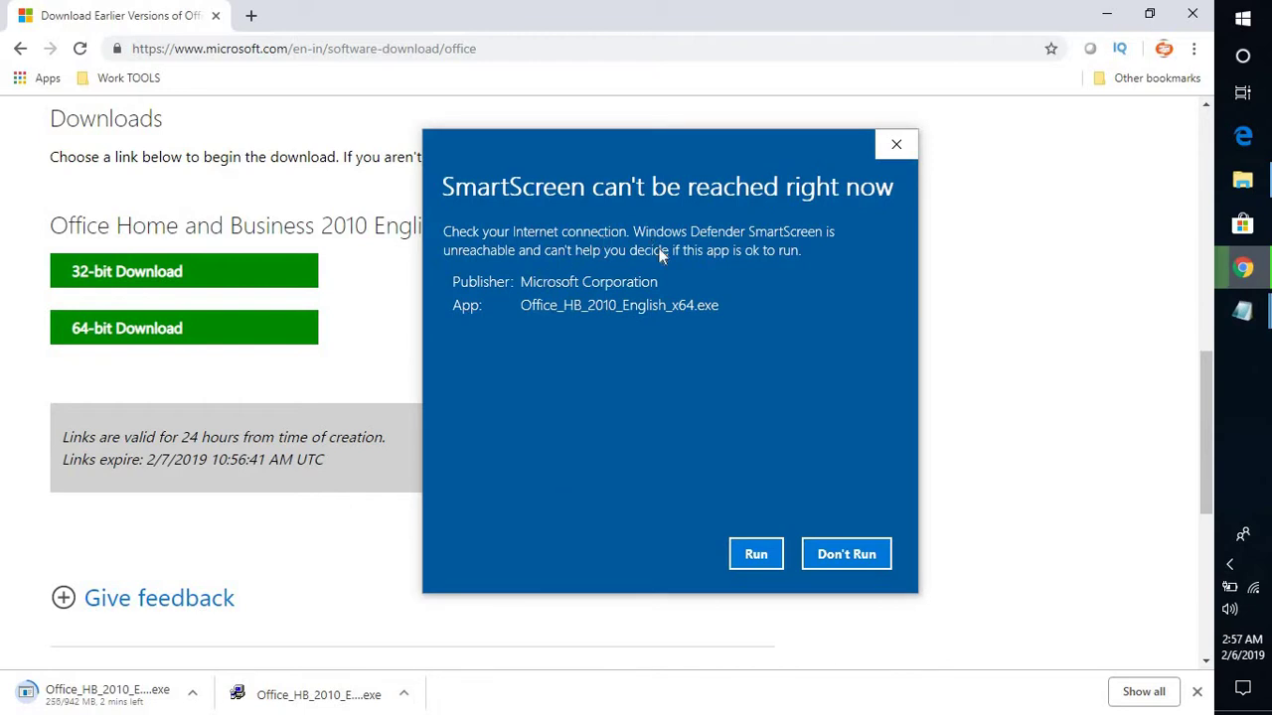
click(758, 557)
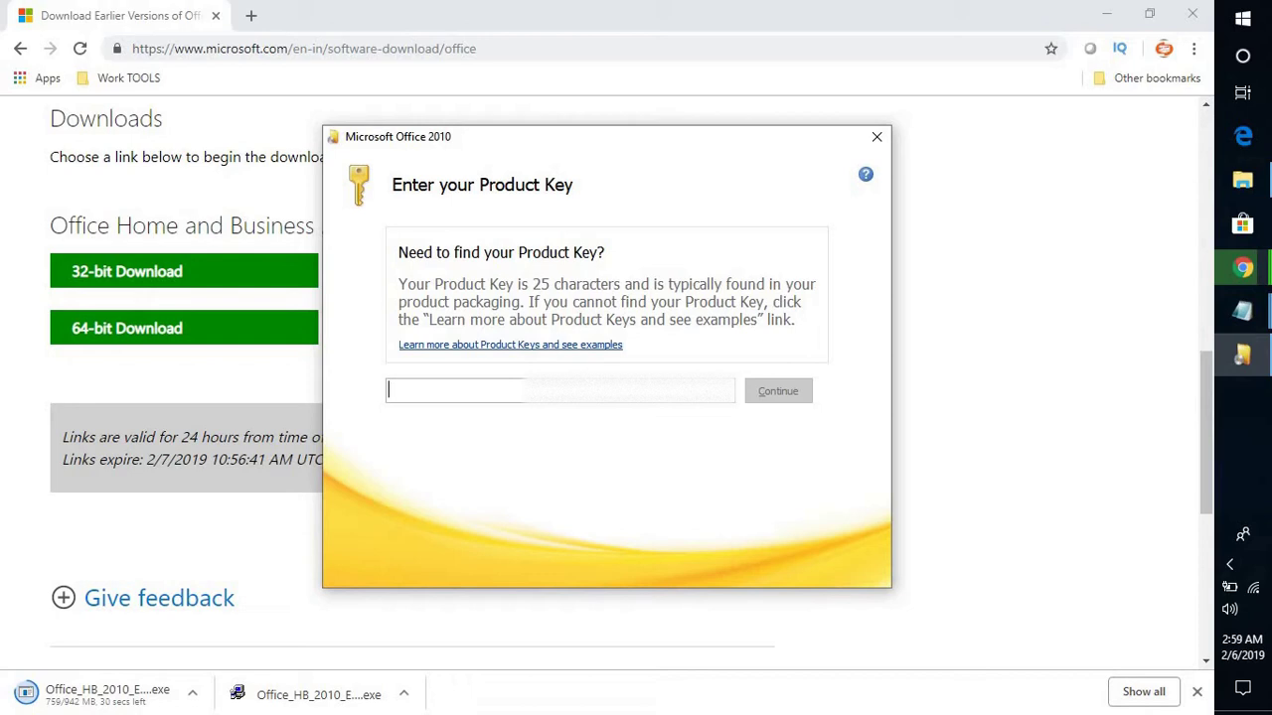
- Enter the Office product key in setup and accept the license agreement terms
key(ctrl+v)
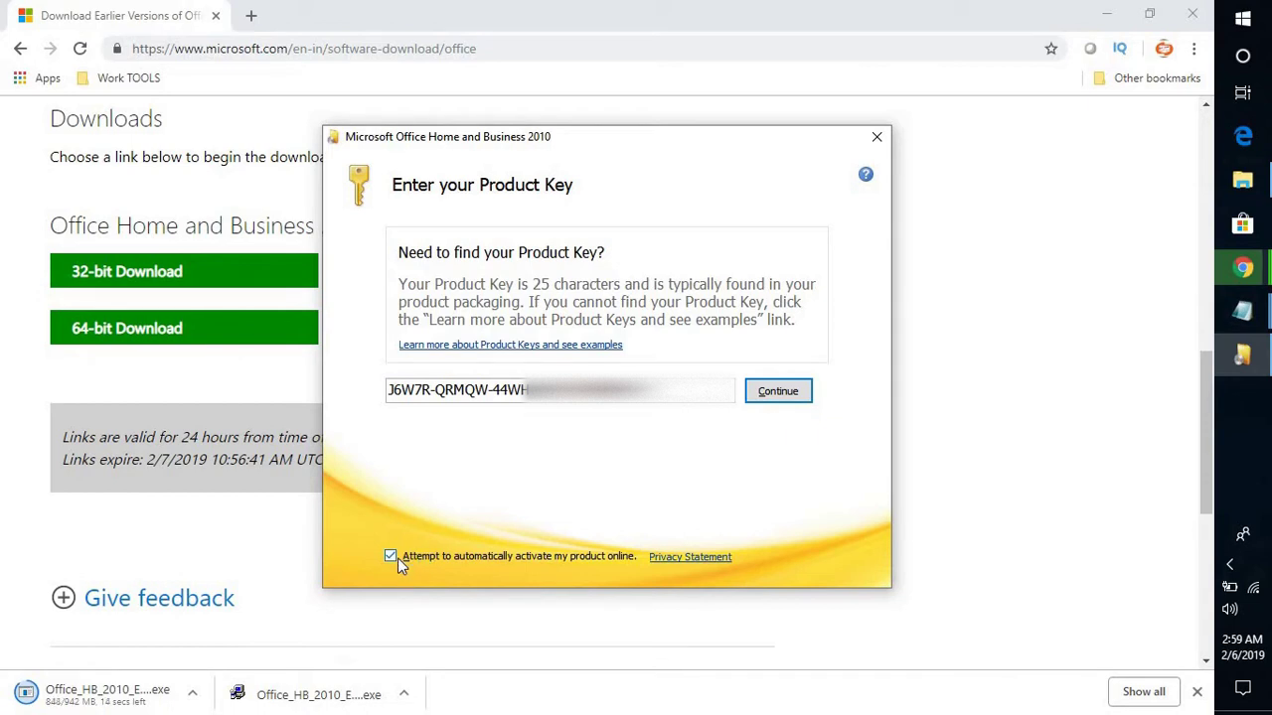
click(780, 393)
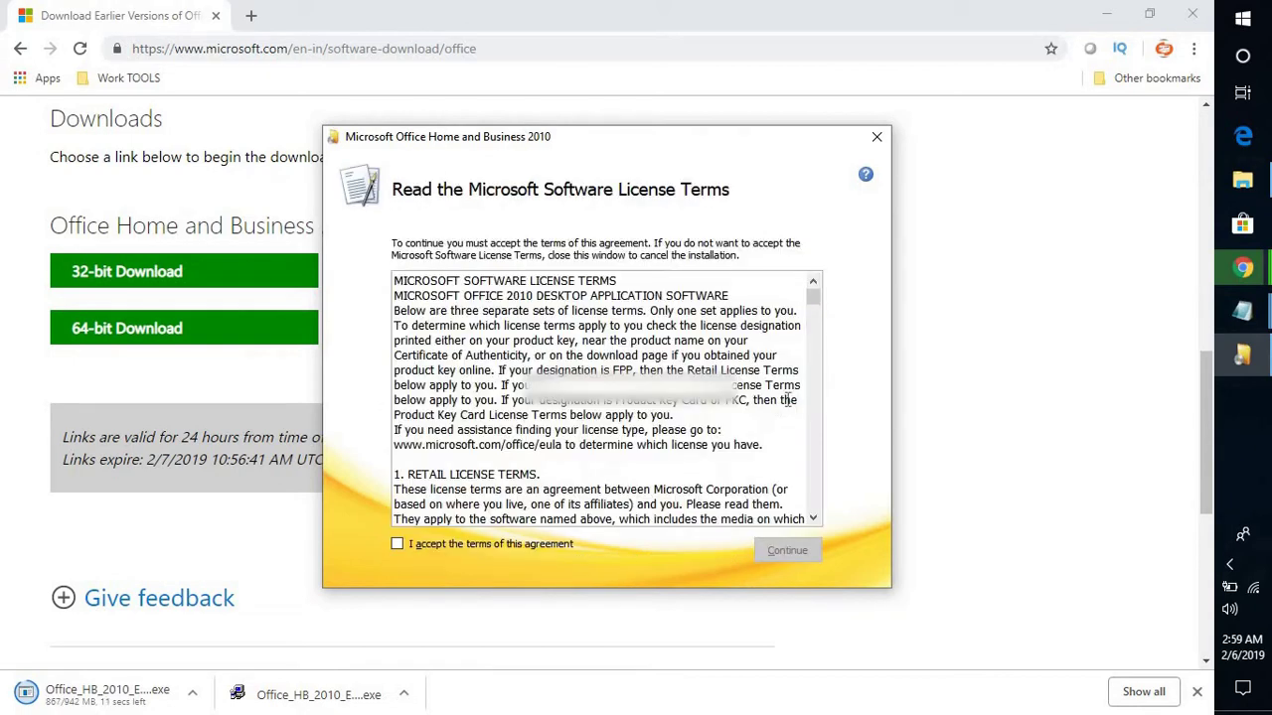
click(415, 550)
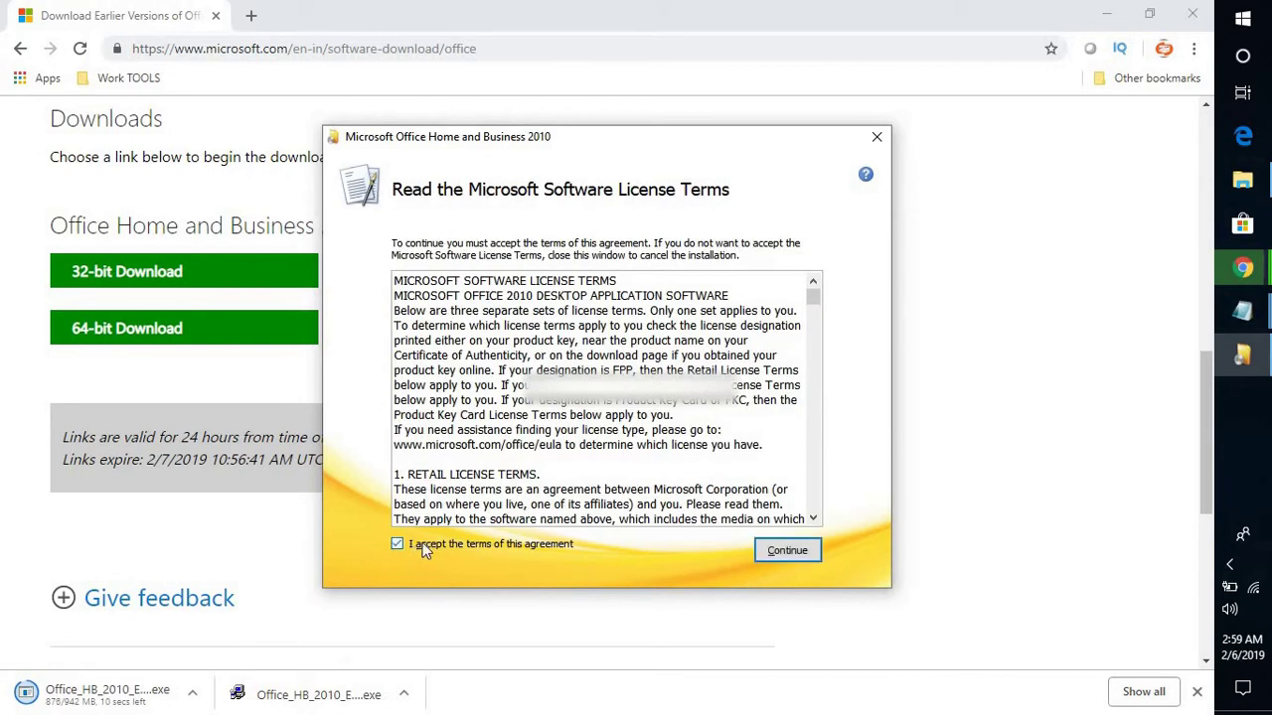
click(793, 558)
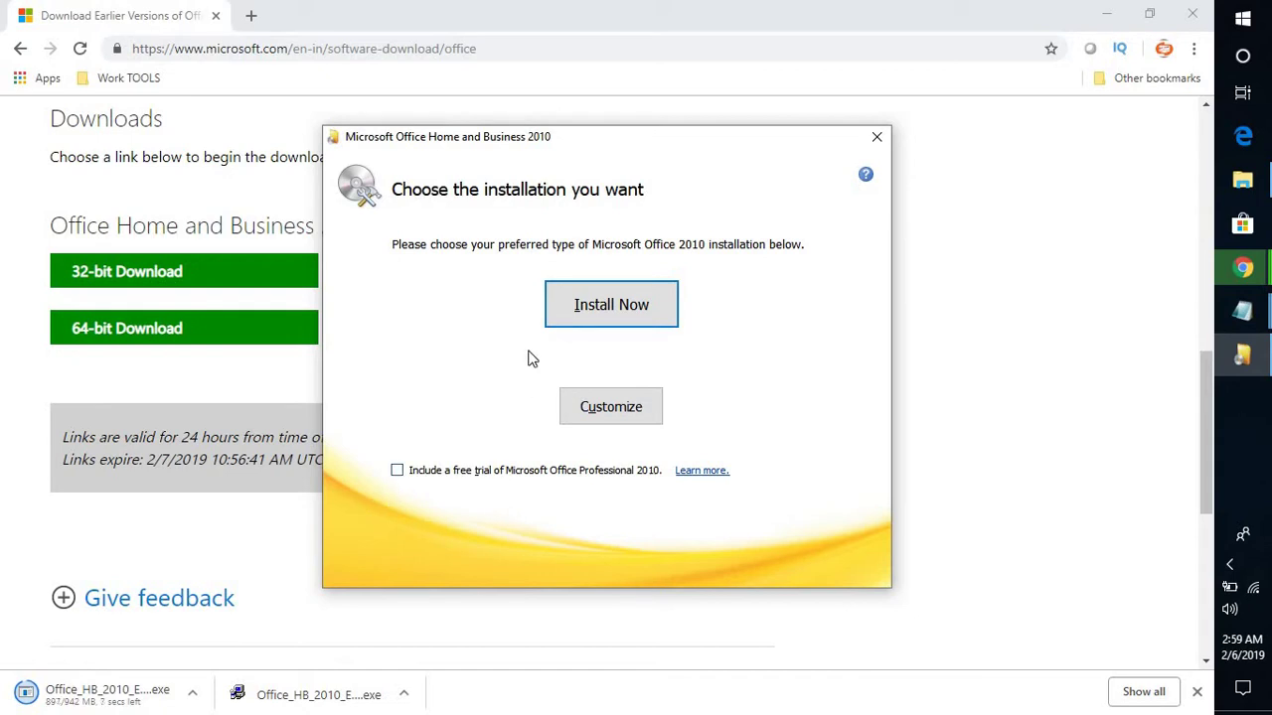
- Choose a customized install with all Outlook and PowerPoint features on this computer
click(599, 419)
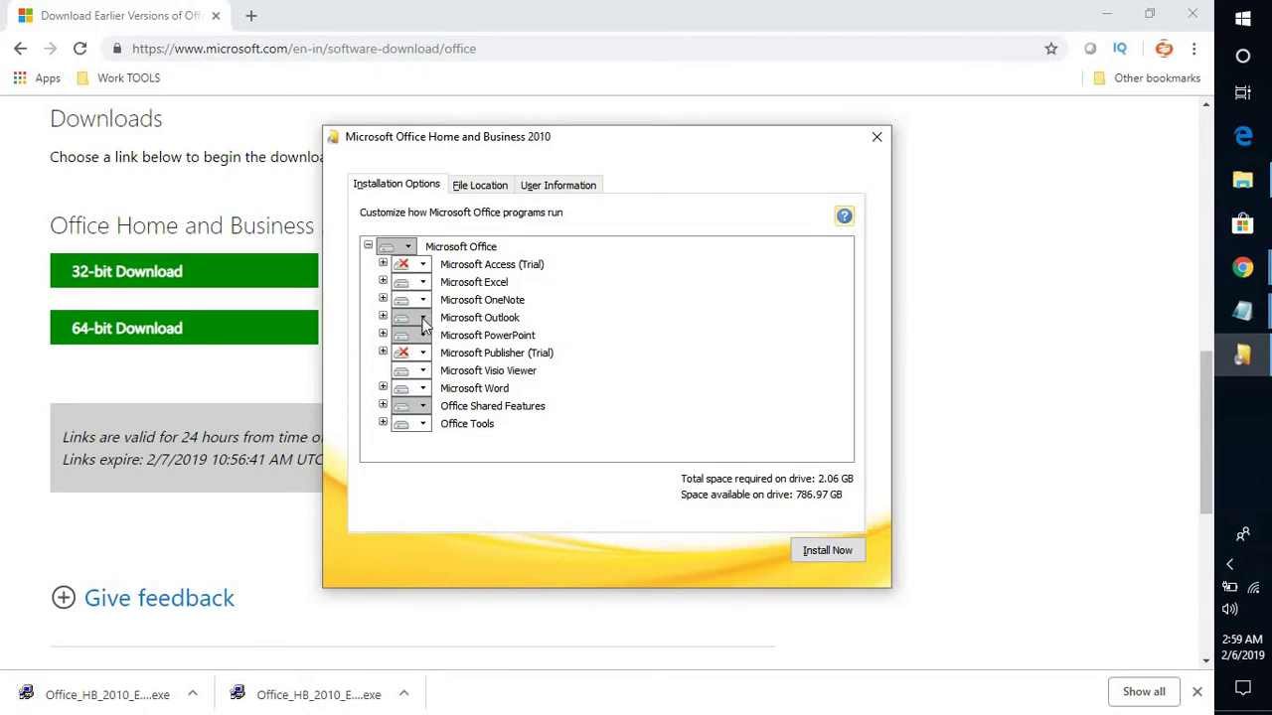
click(423, 320)
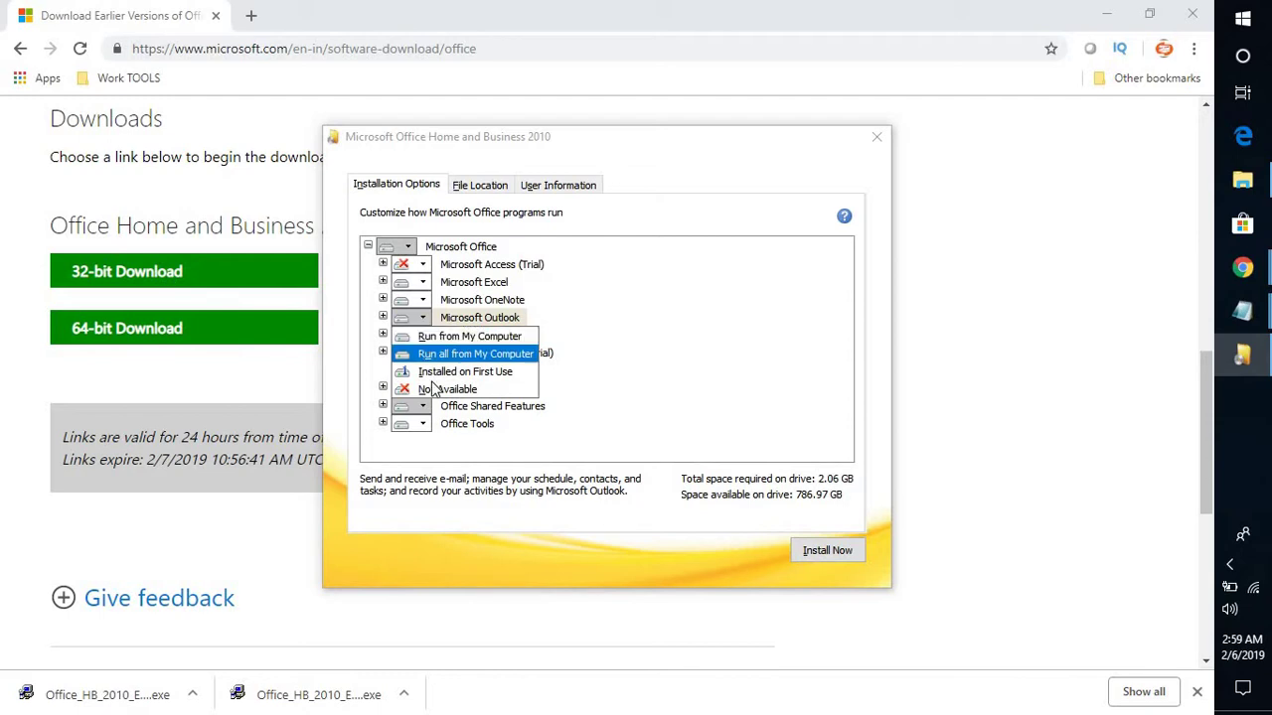
click(664, 220)
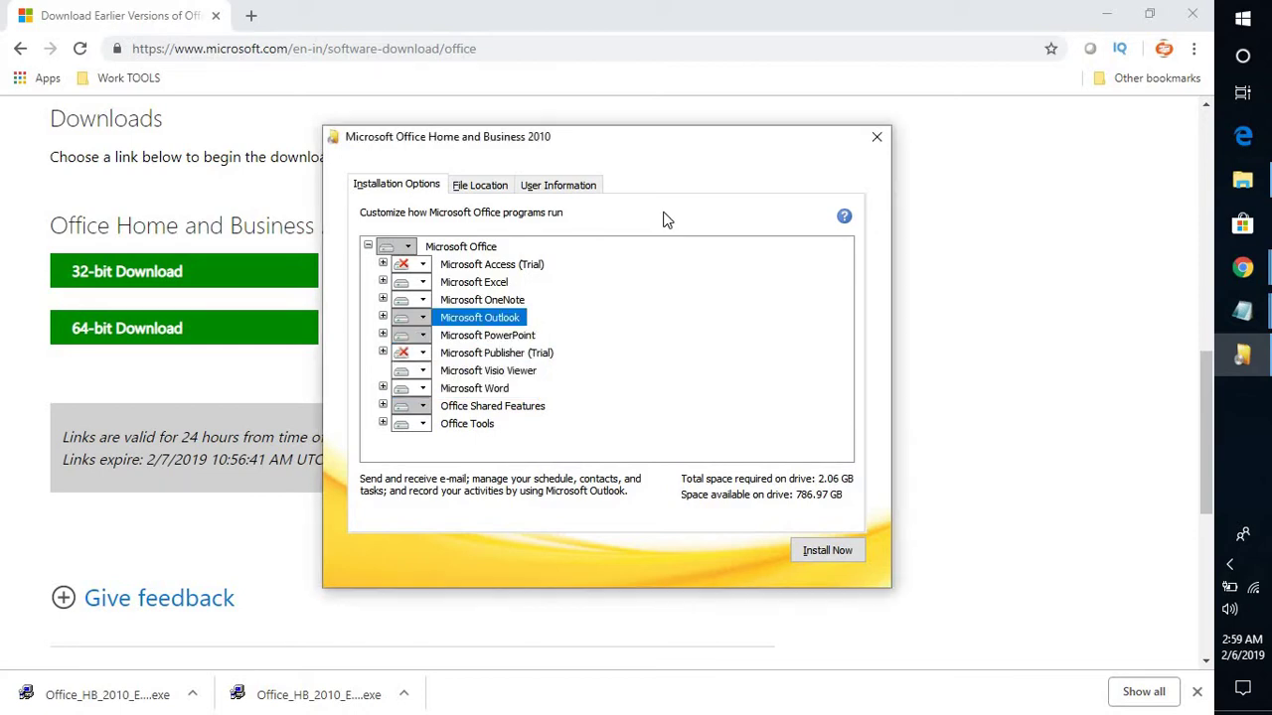
click(422, 318)
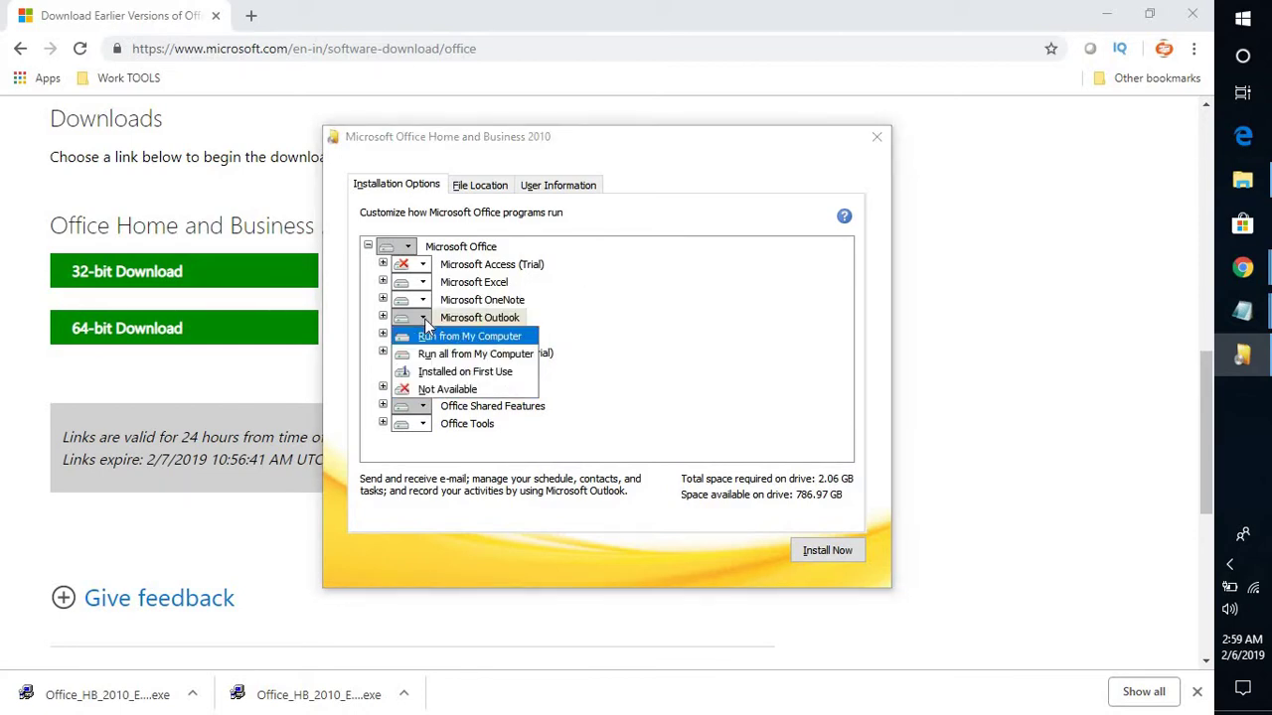
click(435, 356)
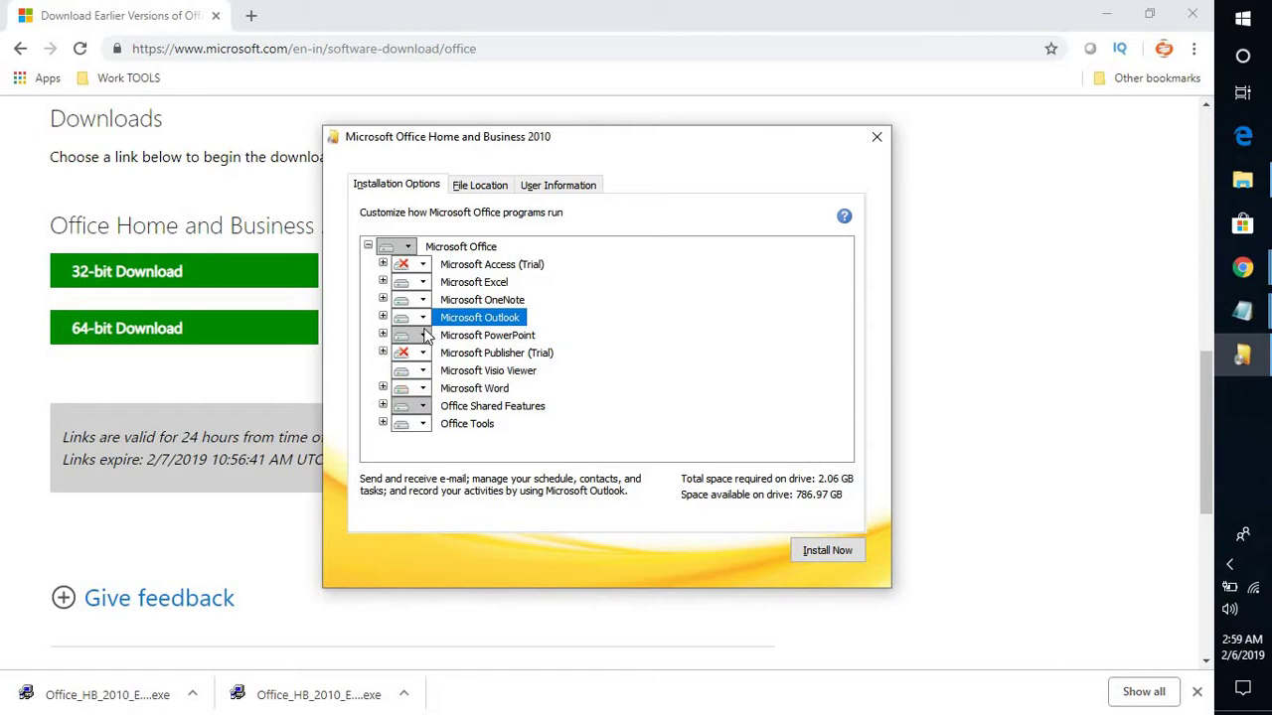
click(424, 336)
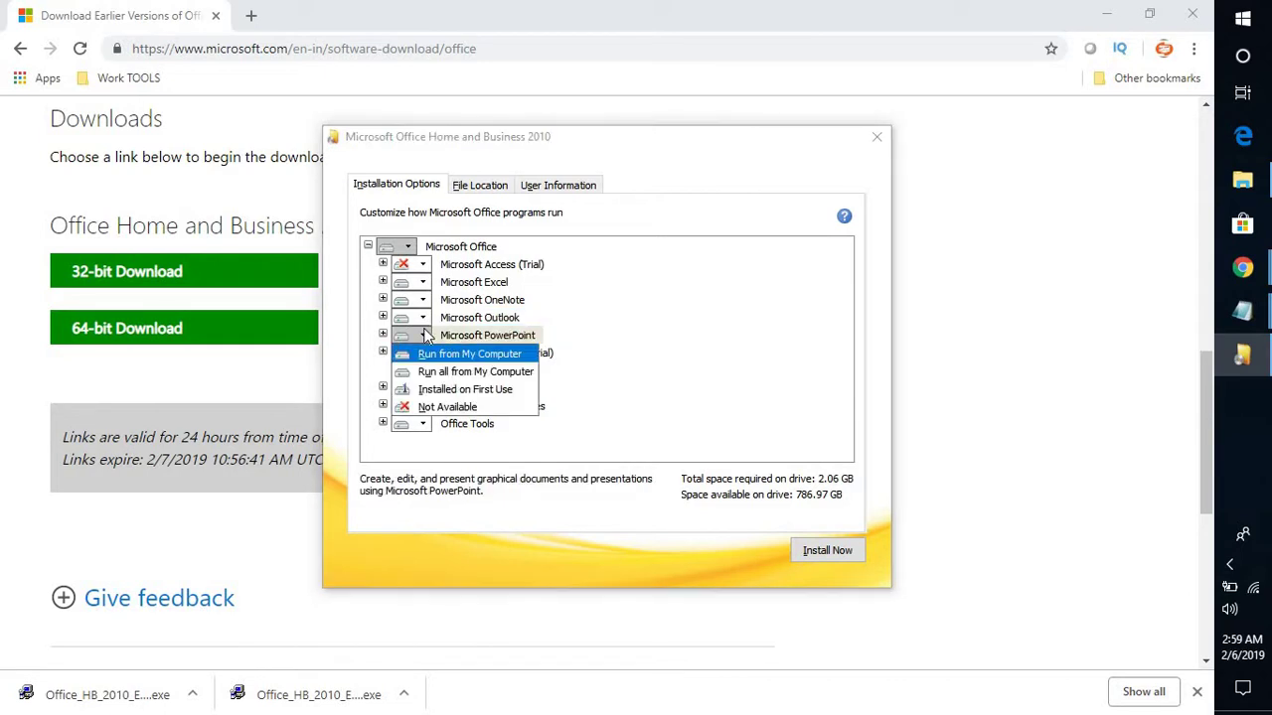
click(454, 375)
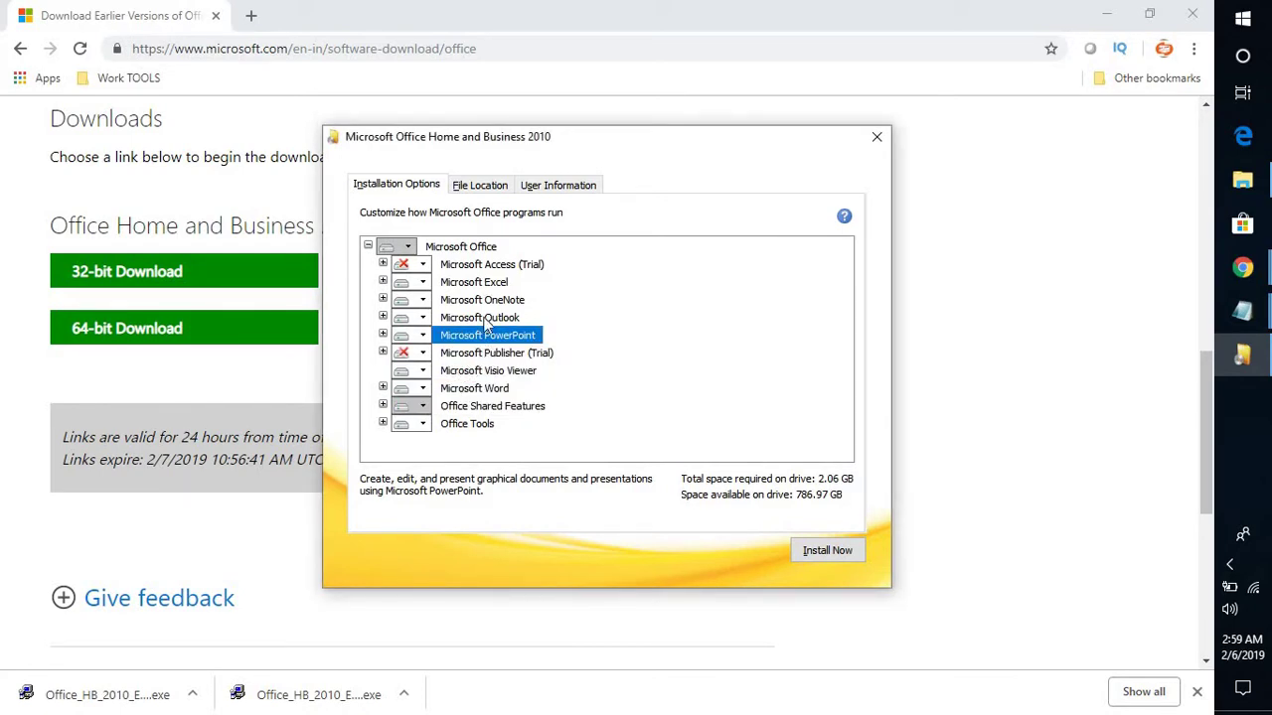
- Set Office Shared Features to Run from My Computer
click(422, 408)
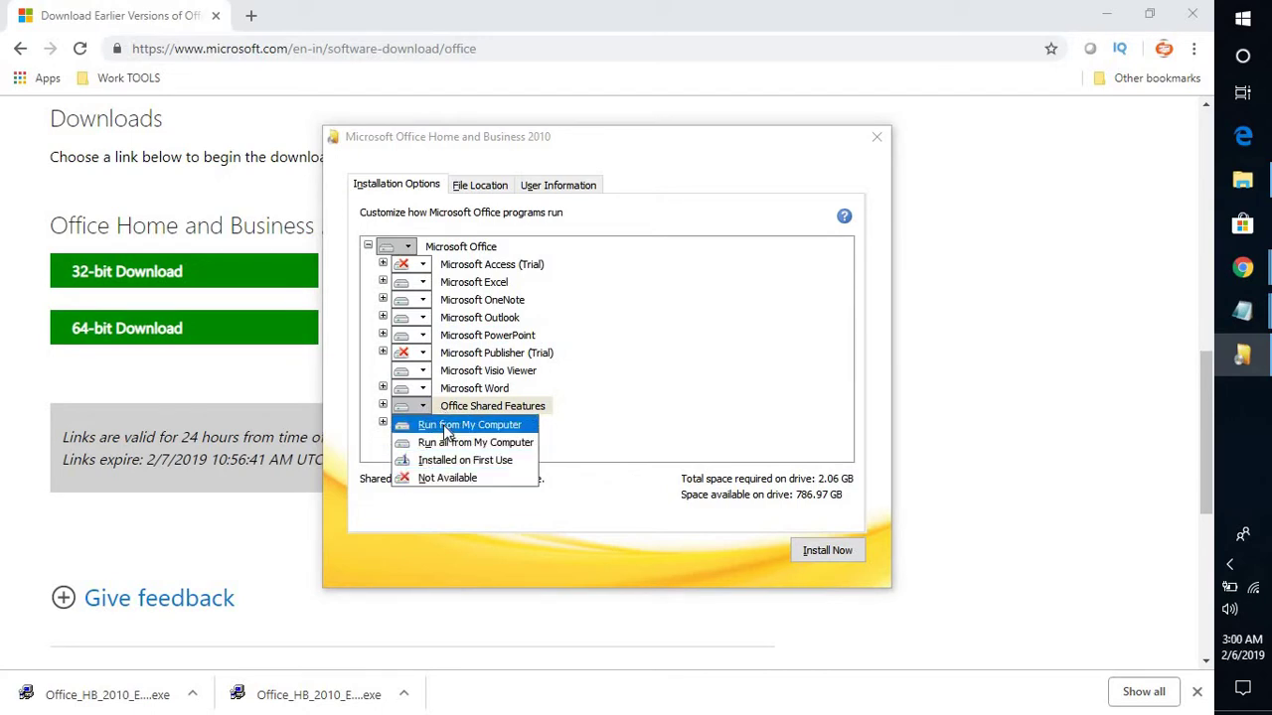
click(445, 427)
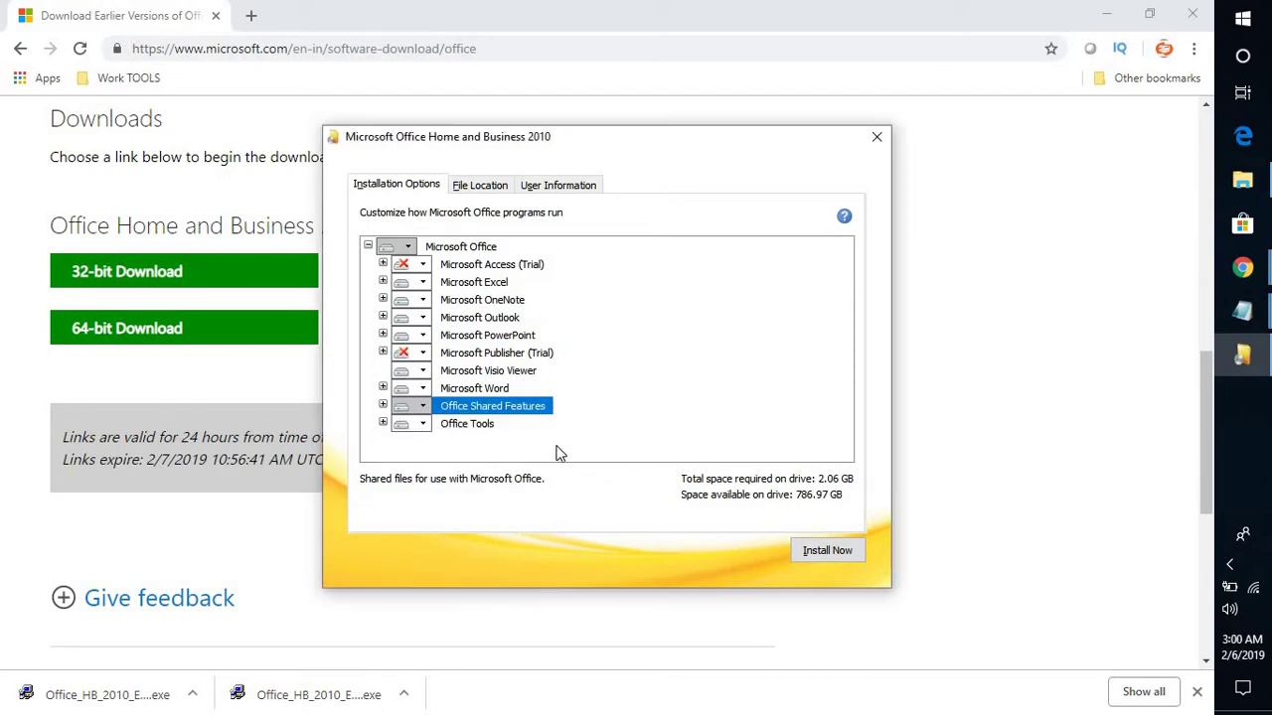
click(425, 409)
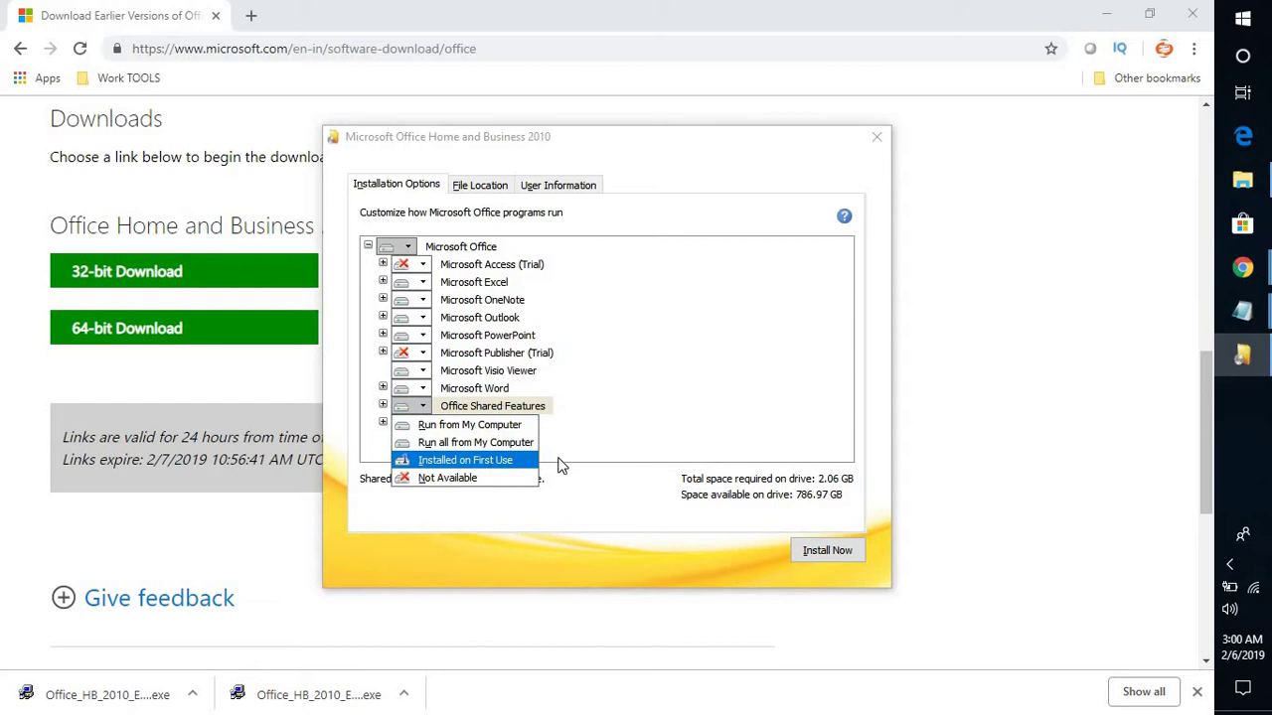
click(696, 507)
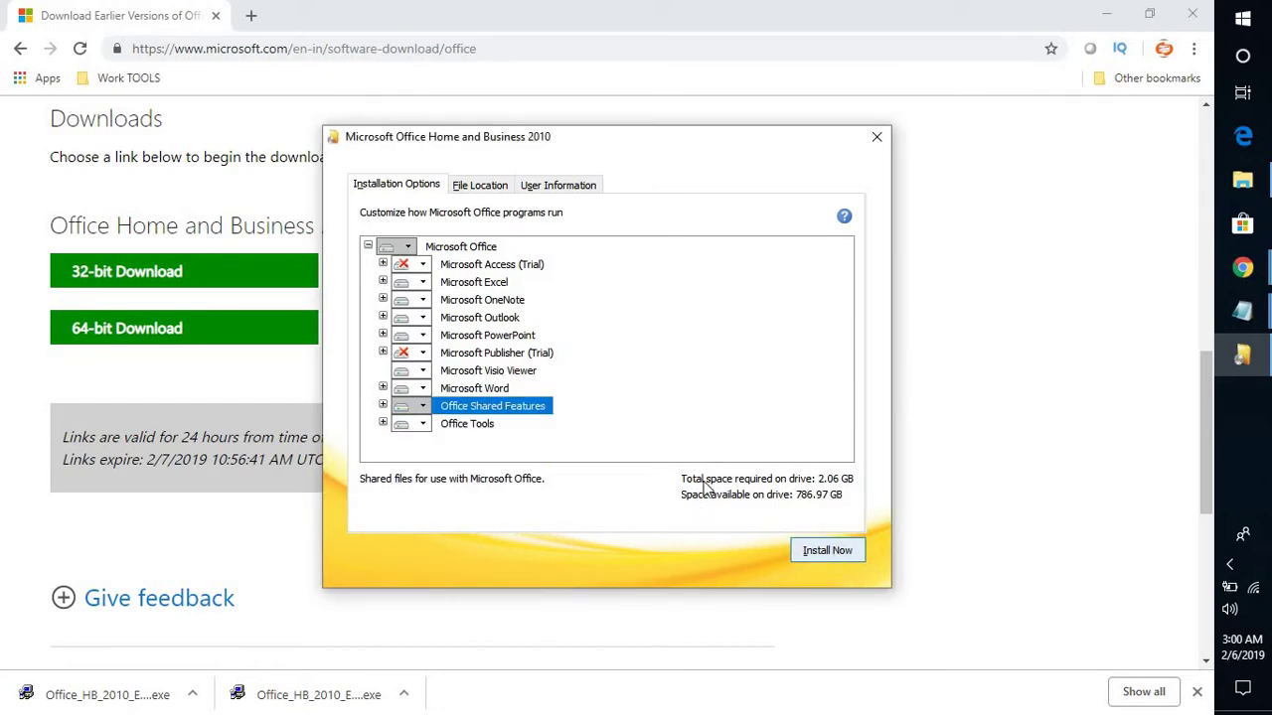
- Review File Location and User Information, keeping C:\Program Files\Microsoft Office as the install folder
click(491, 192)
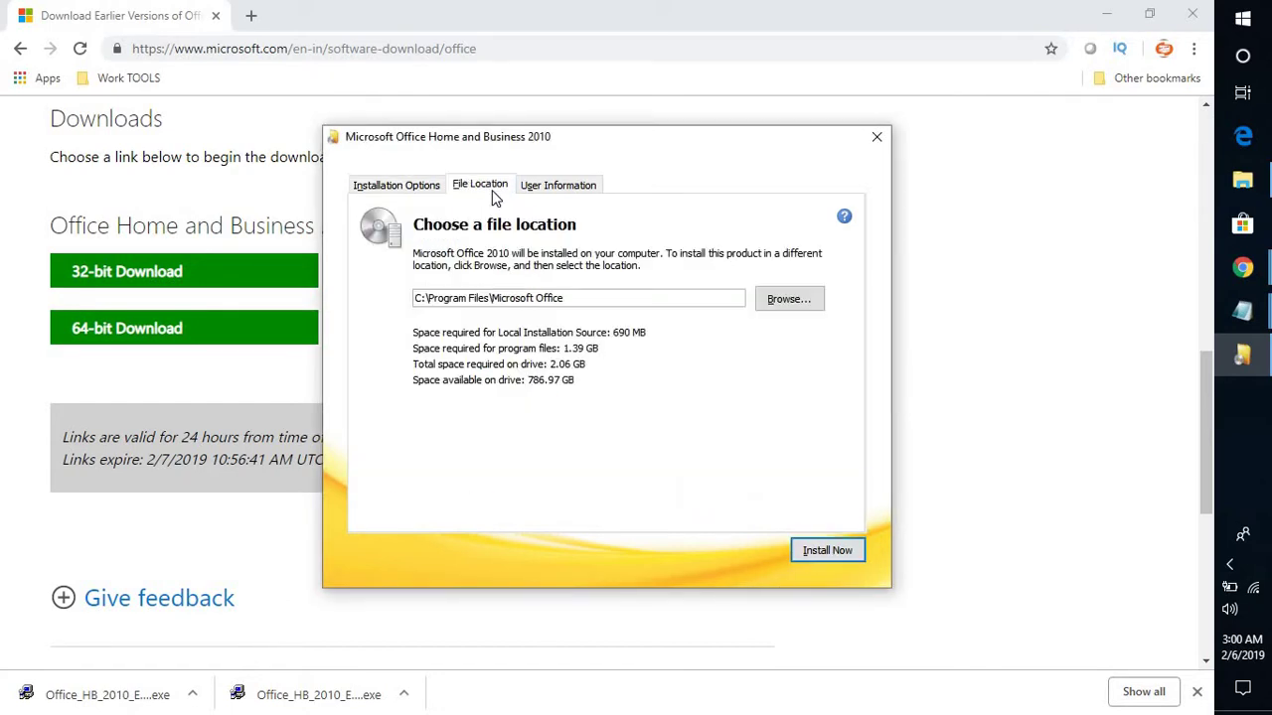
click(775, 298)
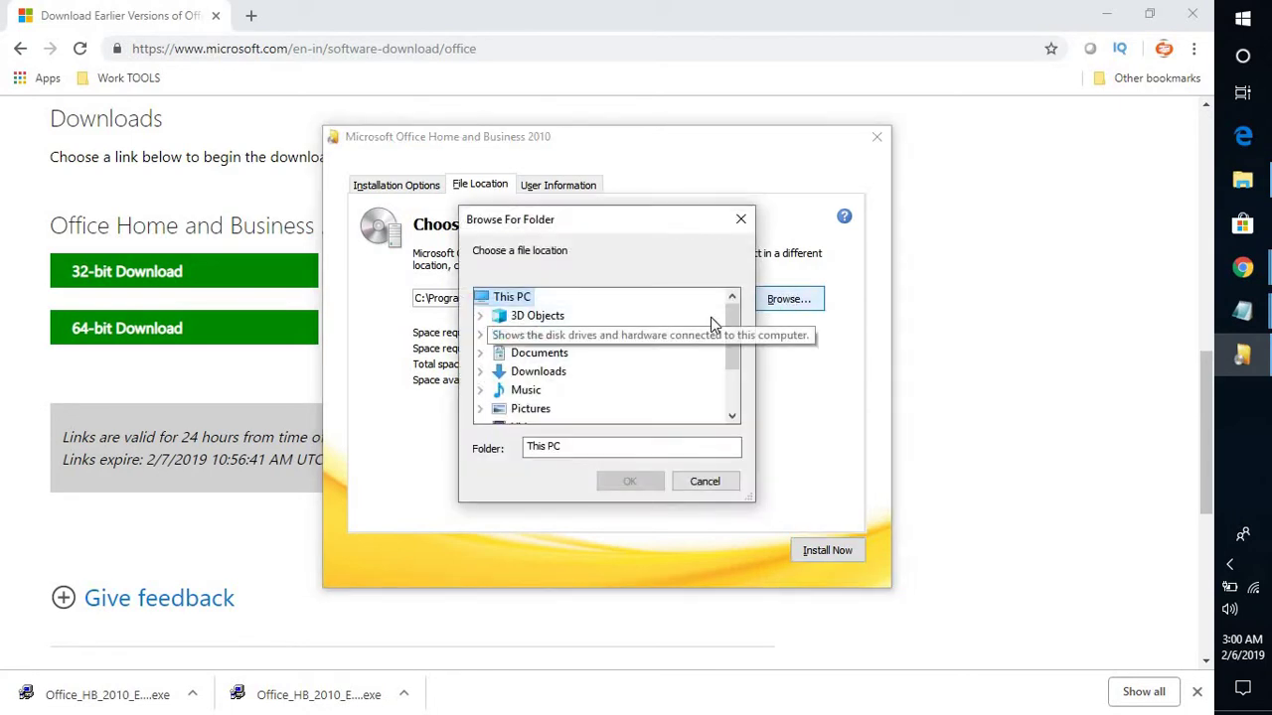
click(731, 397)
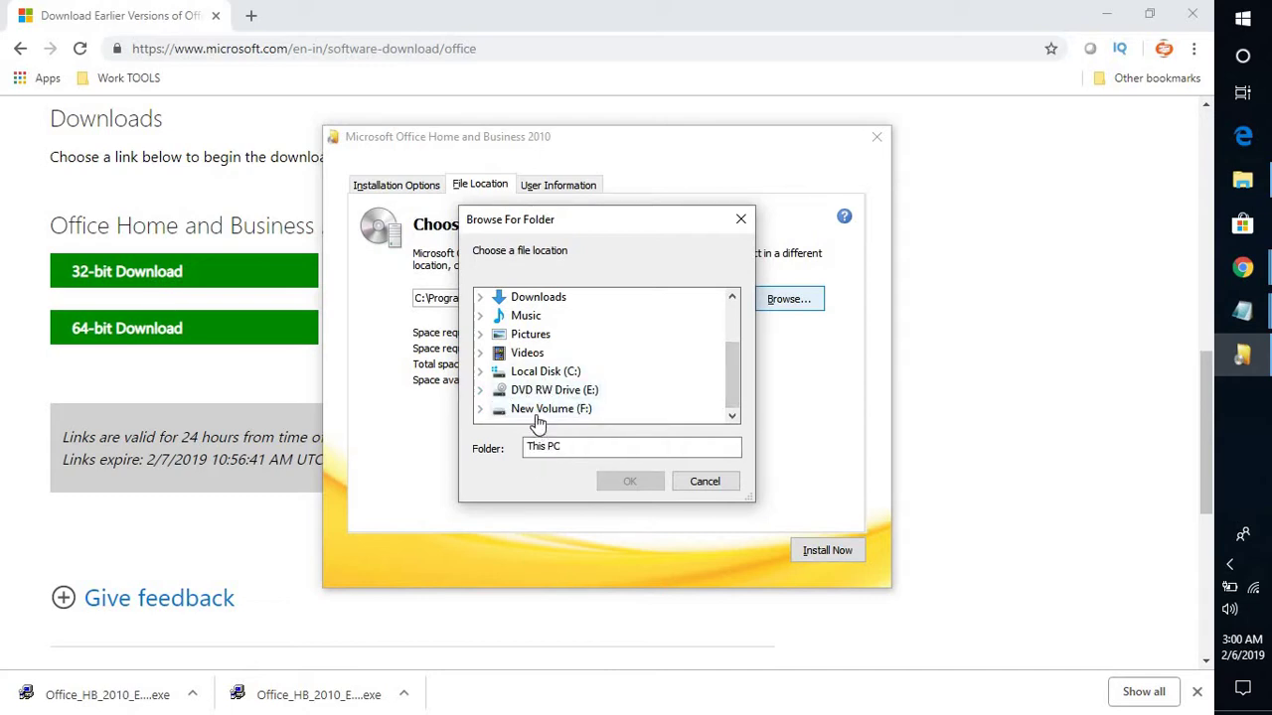
click(715, 483)
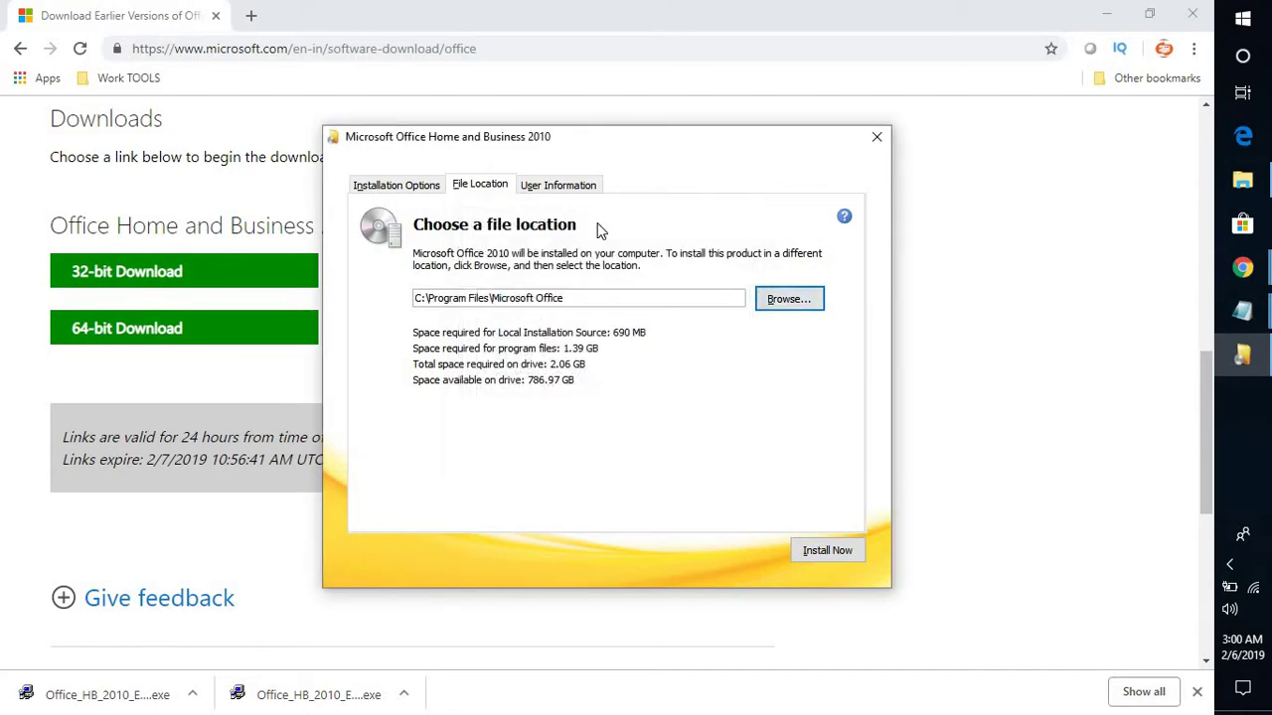
click(560, 189)
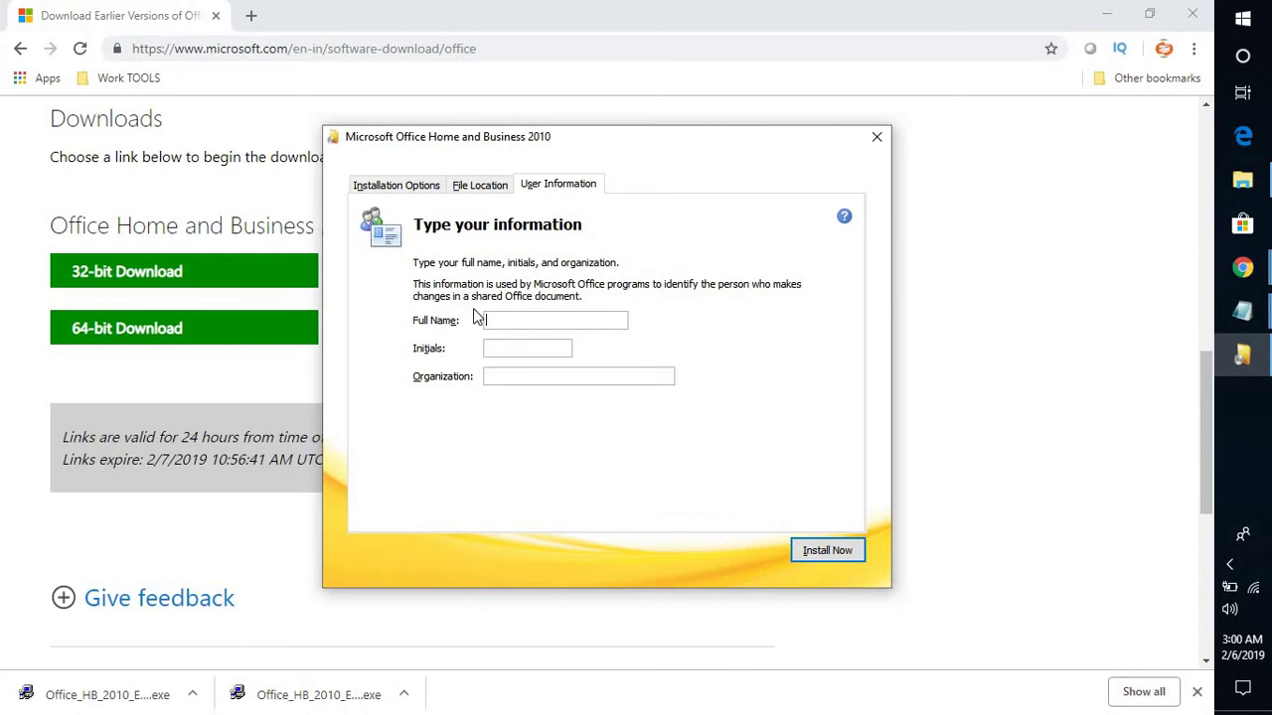
click(483, 187)
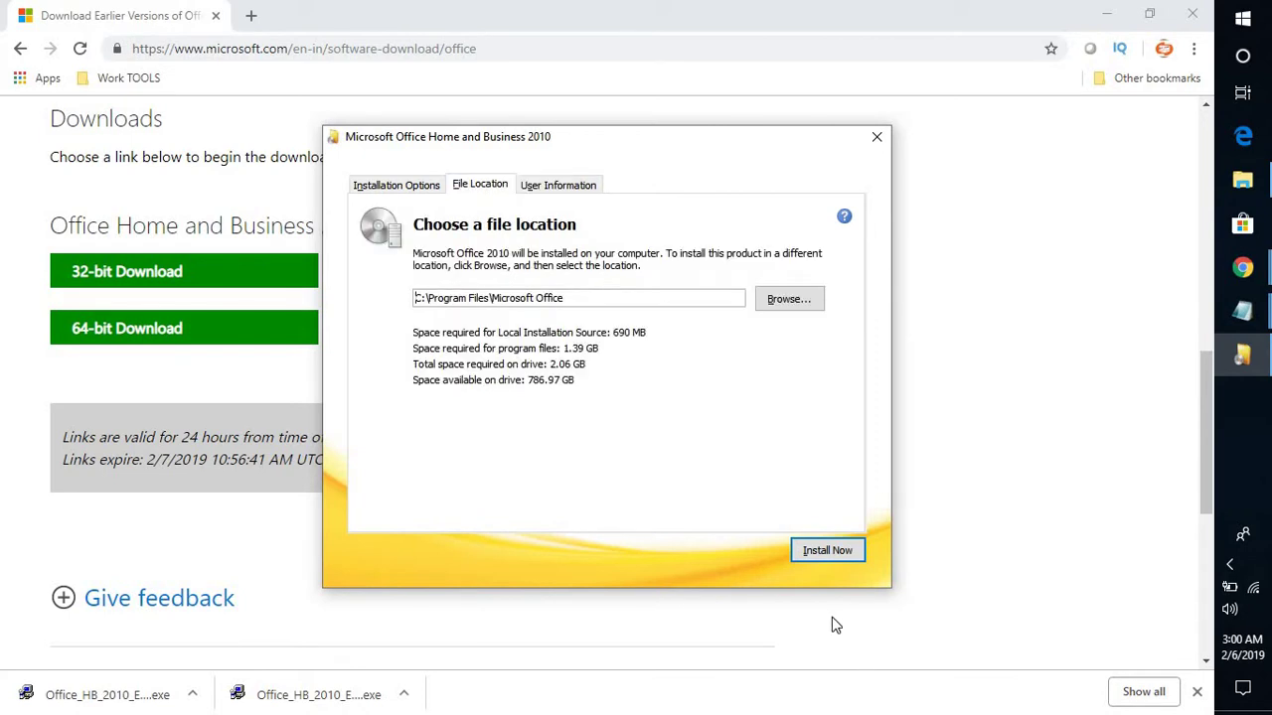
- Install Office Home and Business 2010, close setup, and answer No to restarting
click(837, 557)
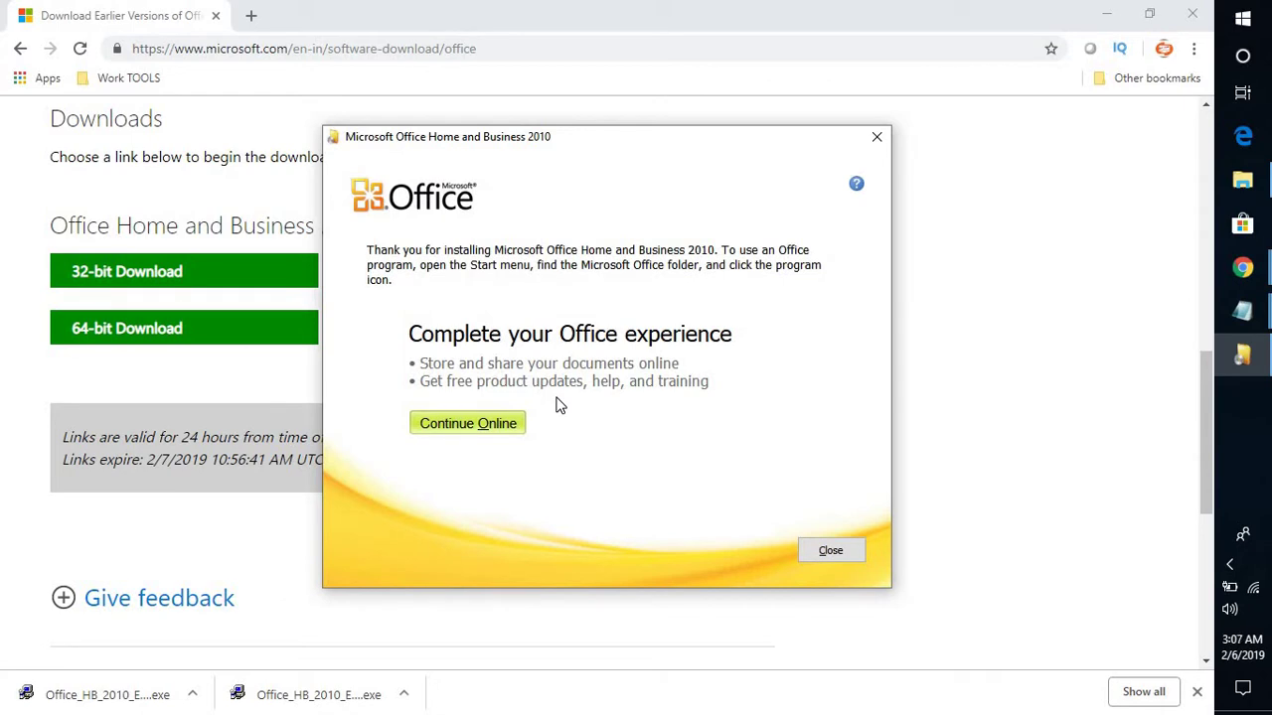
click(833, 552)
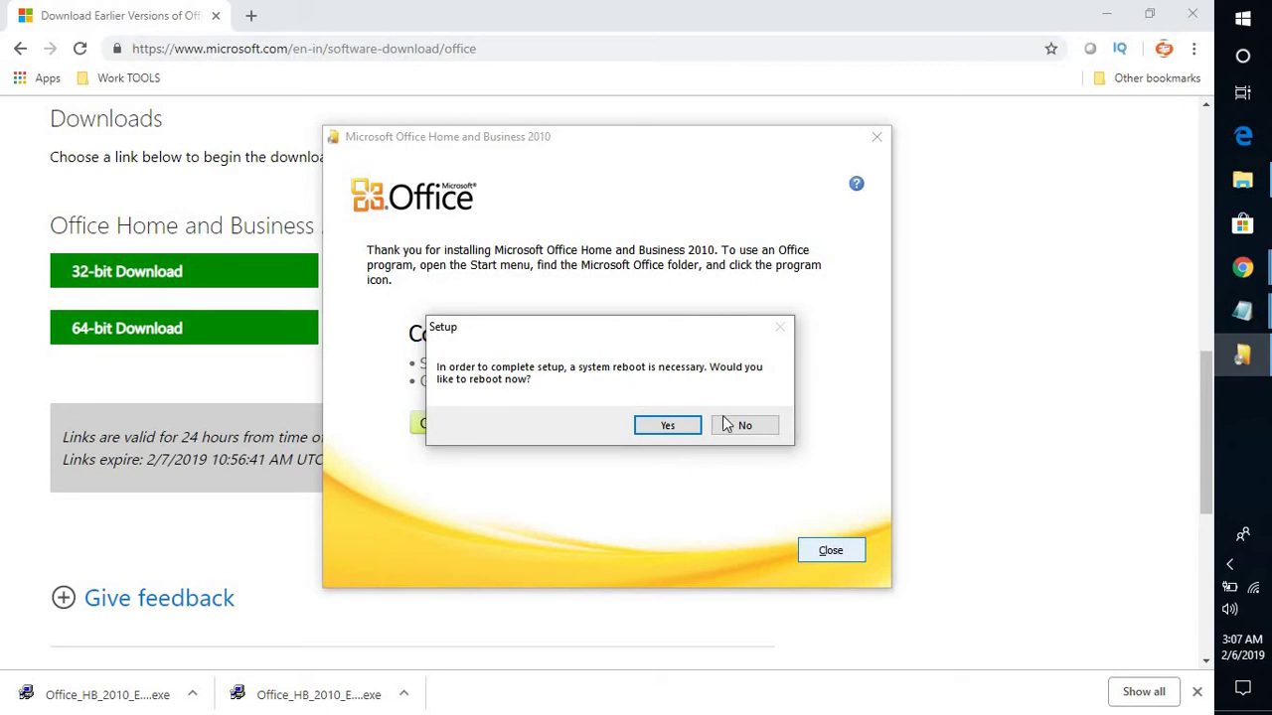
click(753, 427)
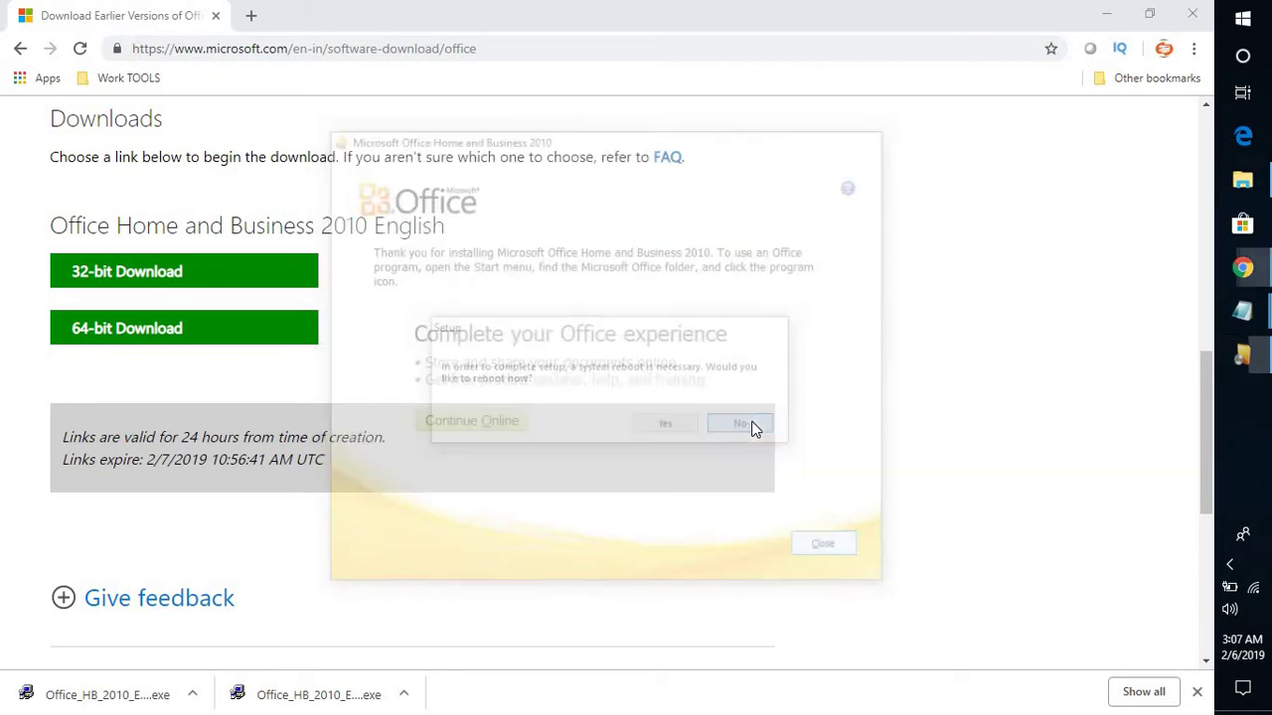
- Expand the Start menu's Microsoft Office folder to list Excel, Outlook, PowerPoint and Word
click(1244, 22)
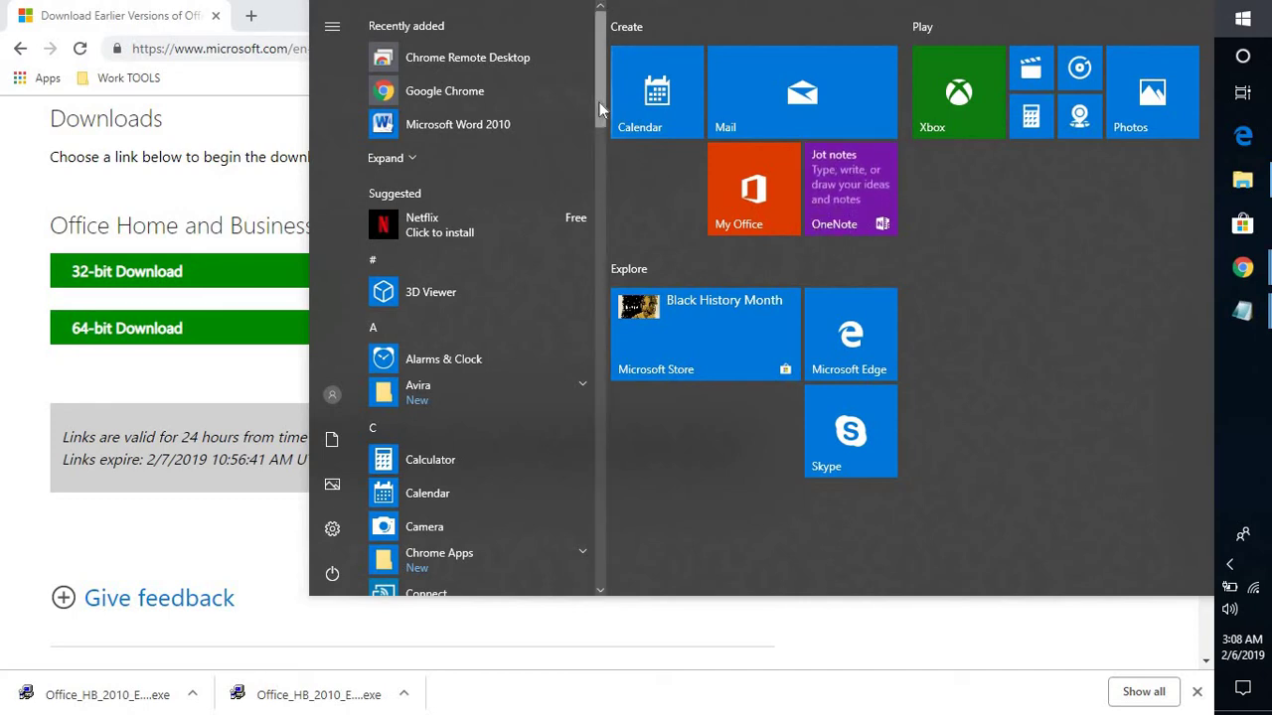
mouse_move(600, 110)
mouse_down()
mouse_move(594, 242)
mouse_move(619, 335)
mouse_move(647, 585)
mouse_up()
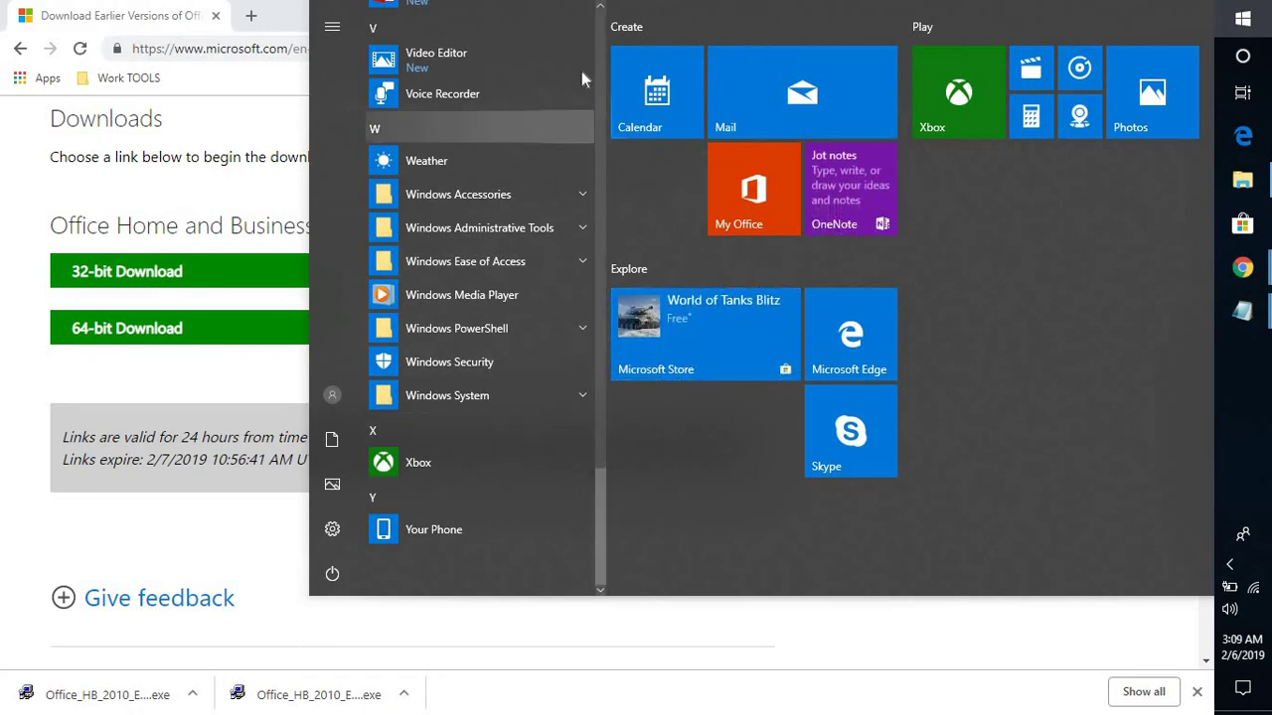
click(601, 8)
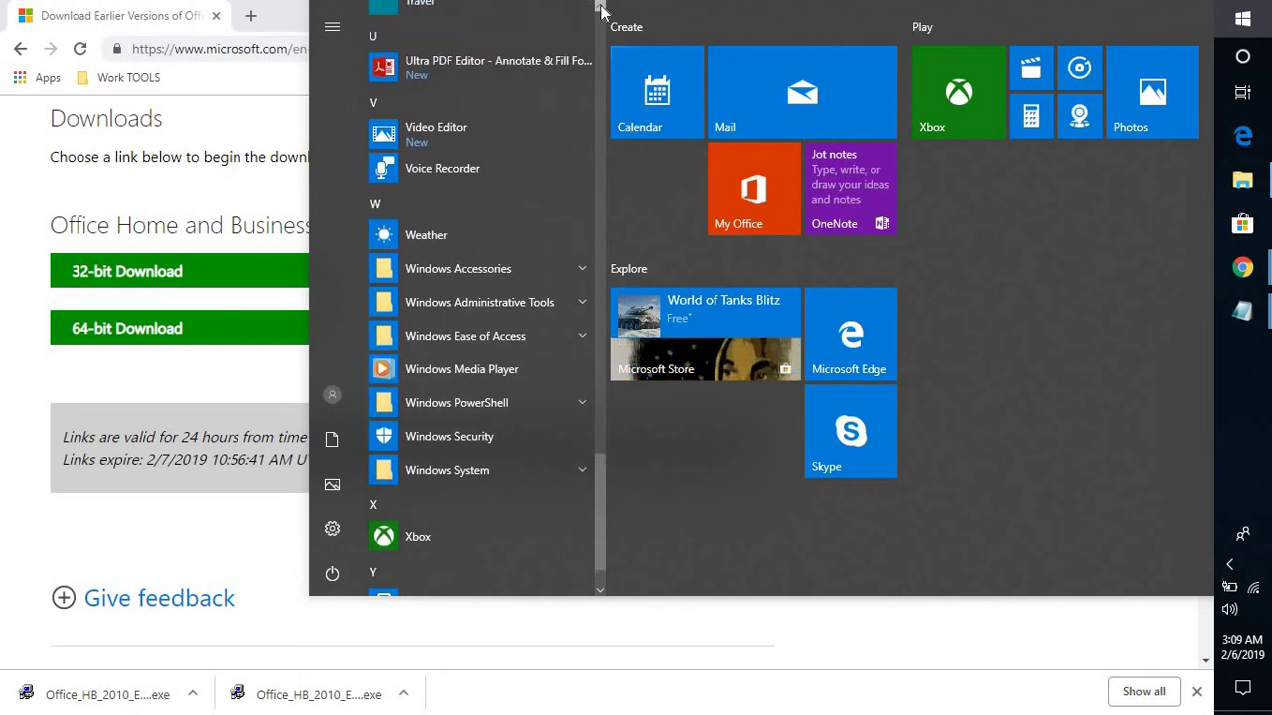
drag(601, 8, 601, 8)
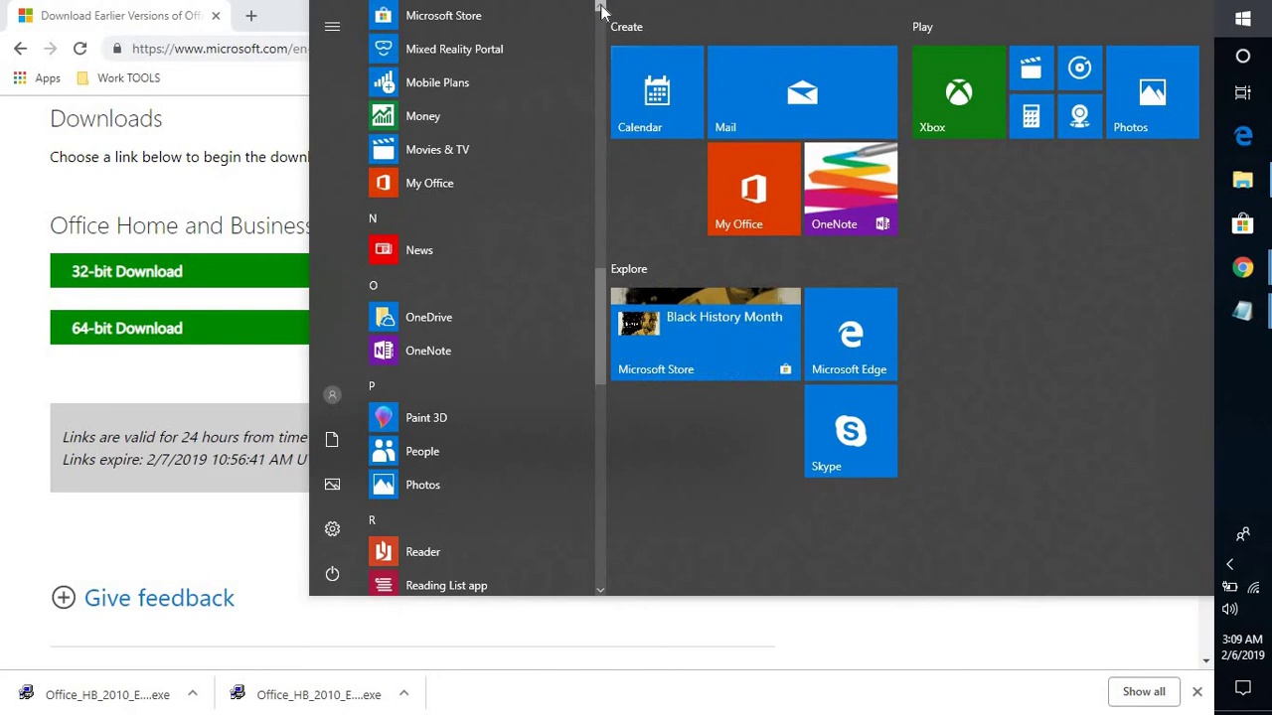
scroll(601, 10, up, 5)
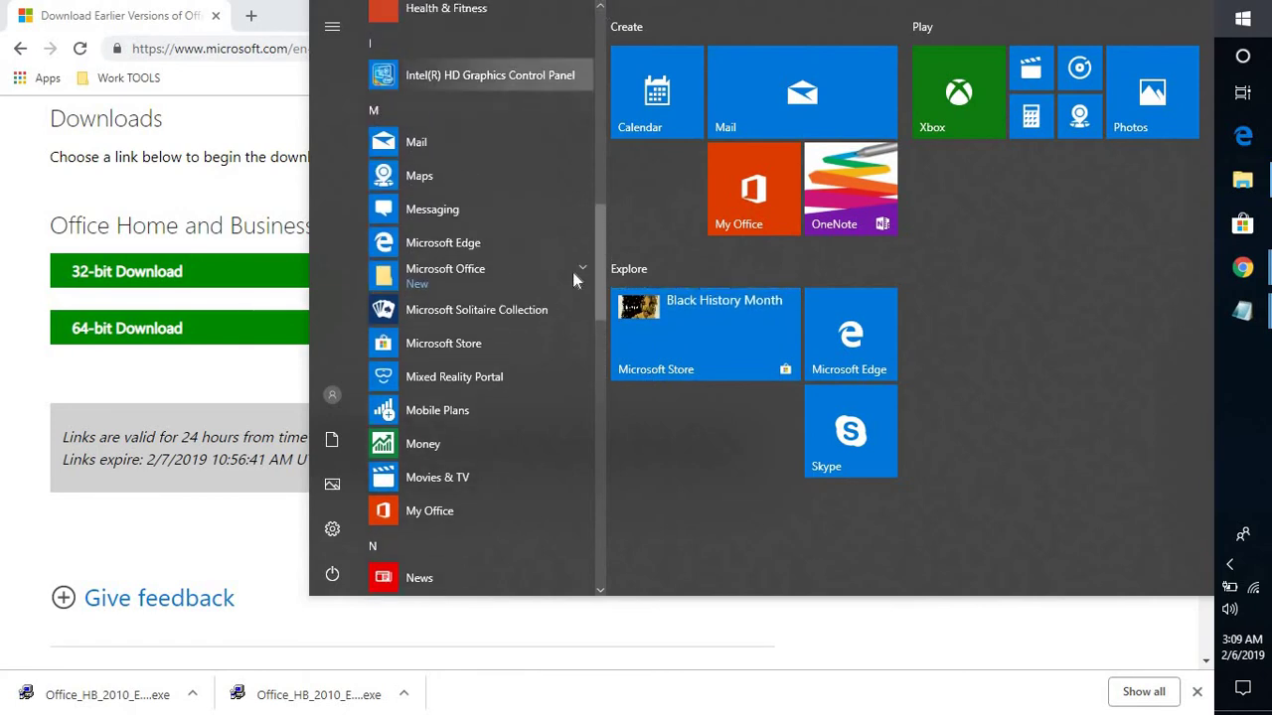
click(584, 273)
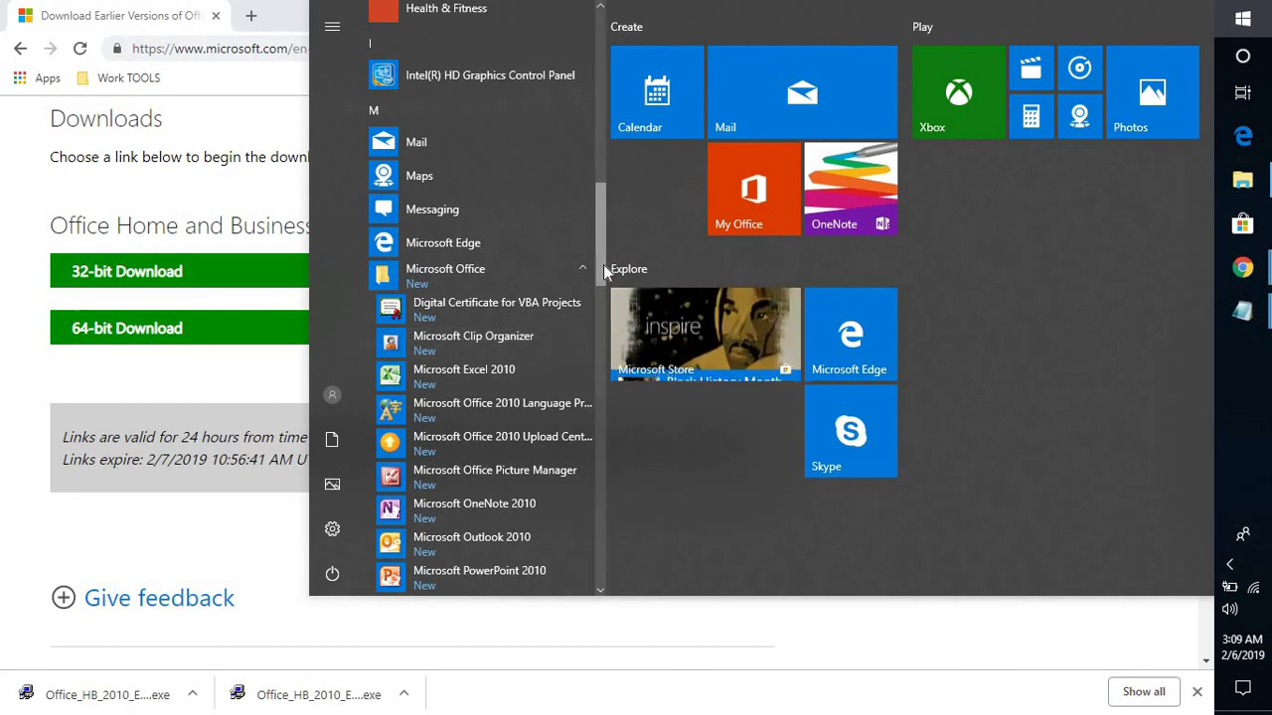
drag(603, 264, 599, 280)
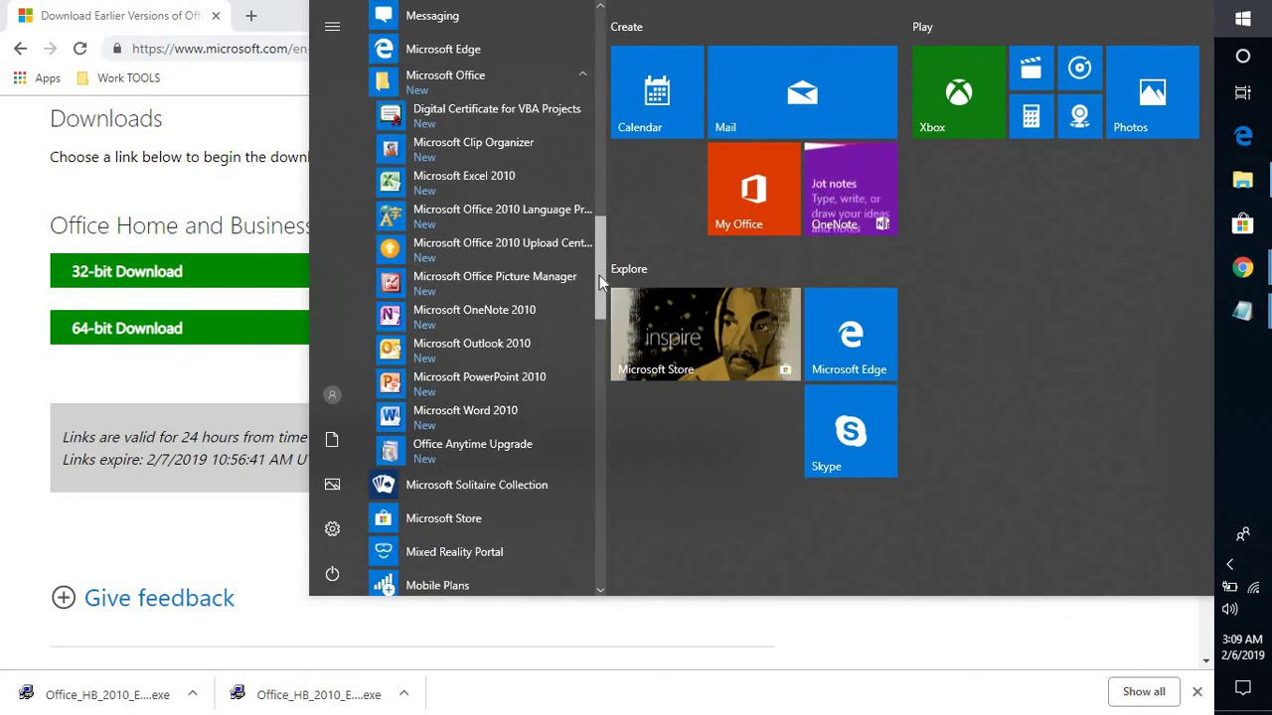
scroll(599, 280, down, 1)
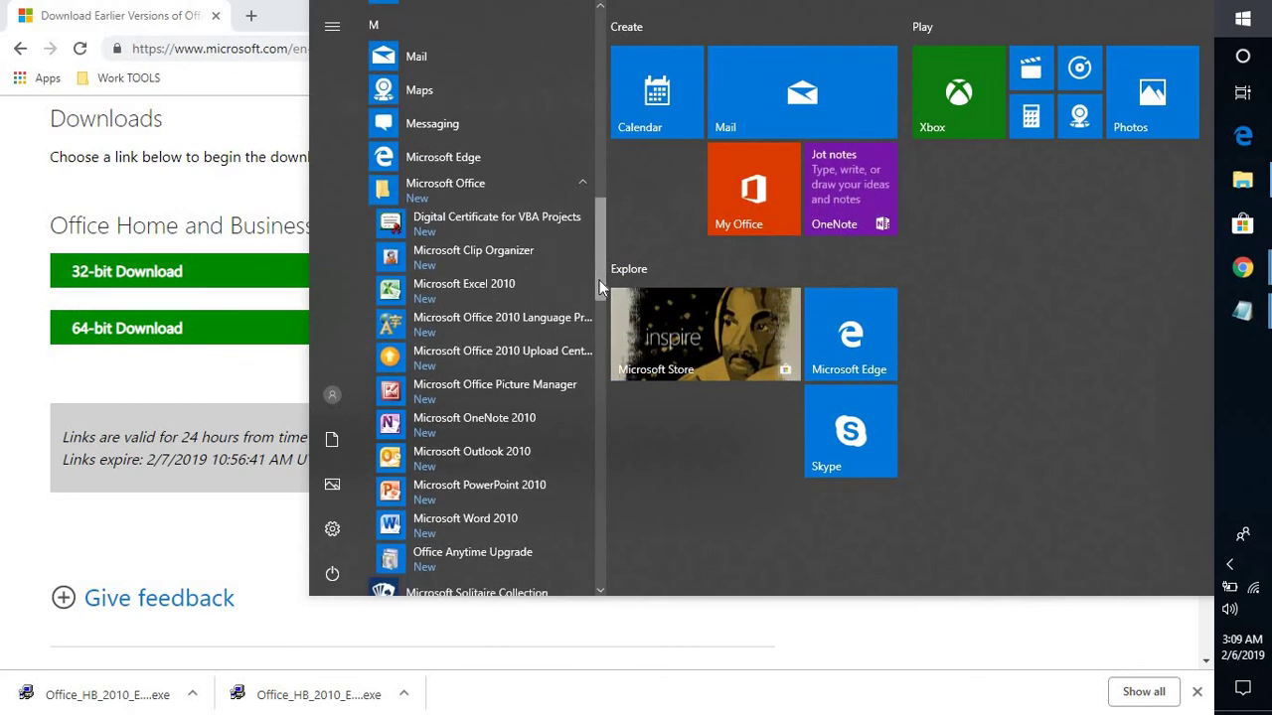